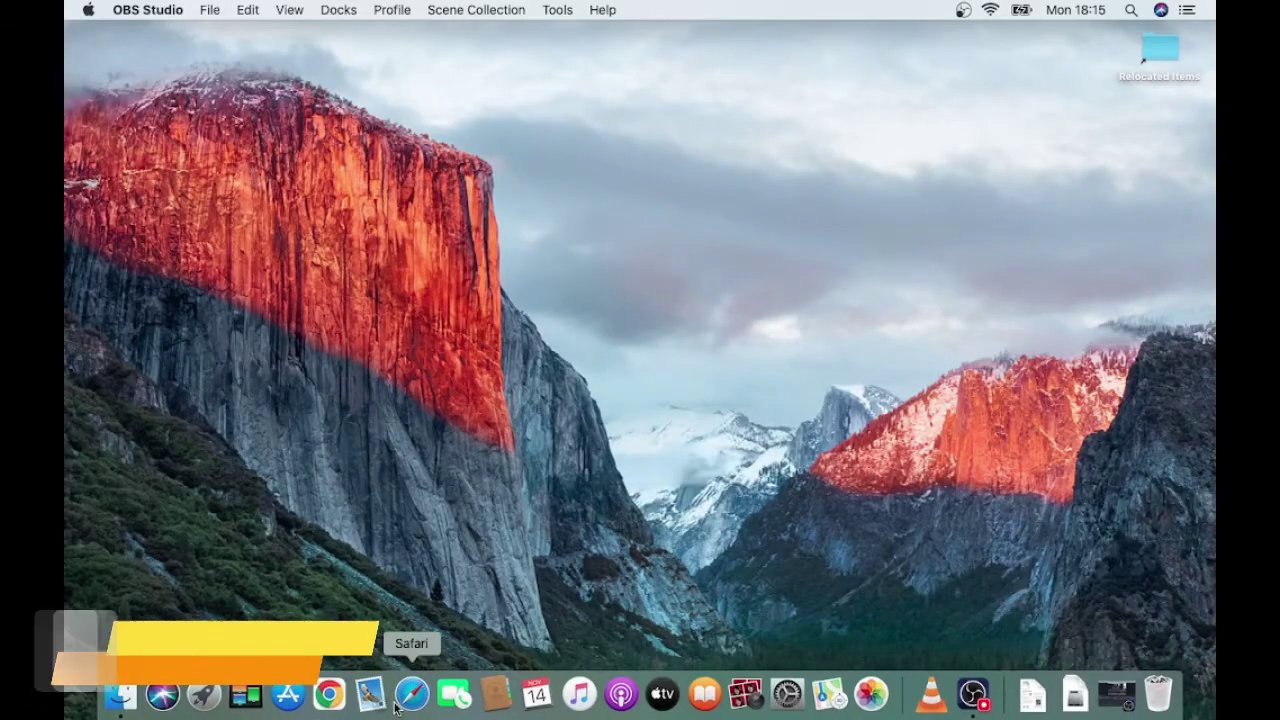
Launch Safari and scroll through the cctvdesk.com search results for 'nvms lite'
{"action": "left_click", "coordinate": [418, 703]}
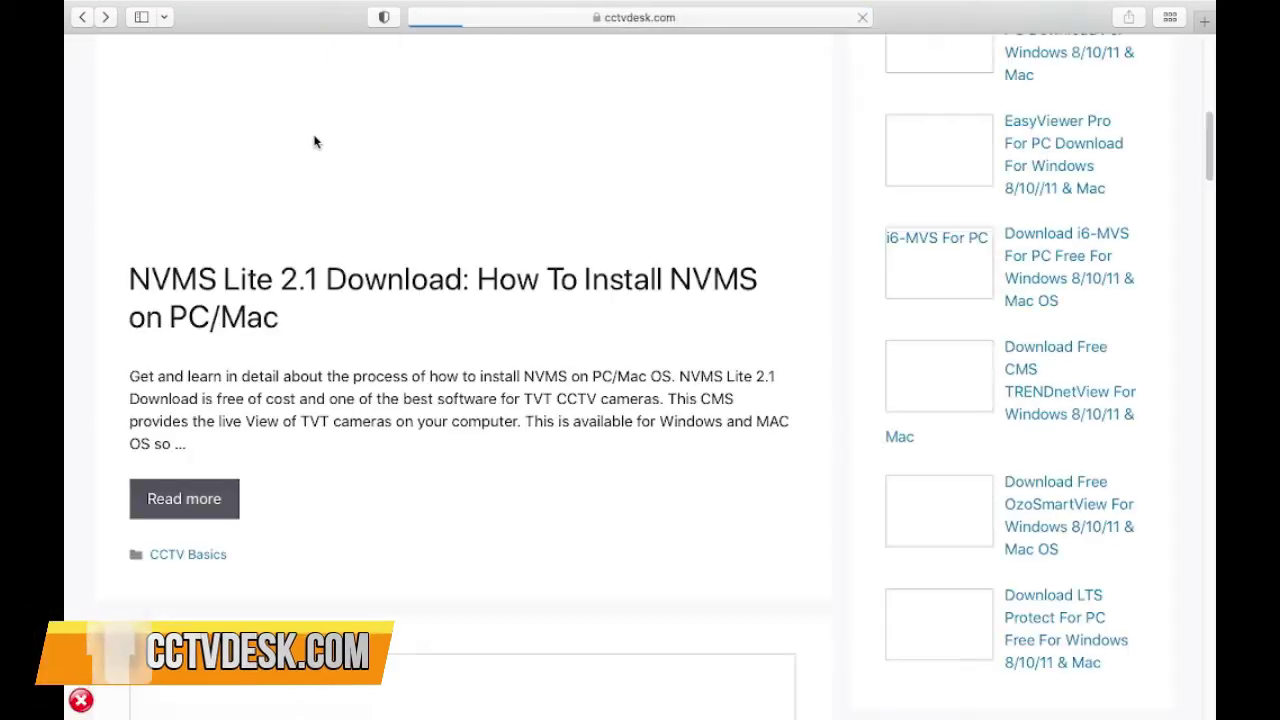
{"action": "scroll", "coordinate": [350, 280], "scroll_direction": "down", "scroll_amount": 10}
{"action": "scroll", "coordinate": [354, 285], "scroll_direction": "down", "scroll_amount": 10}
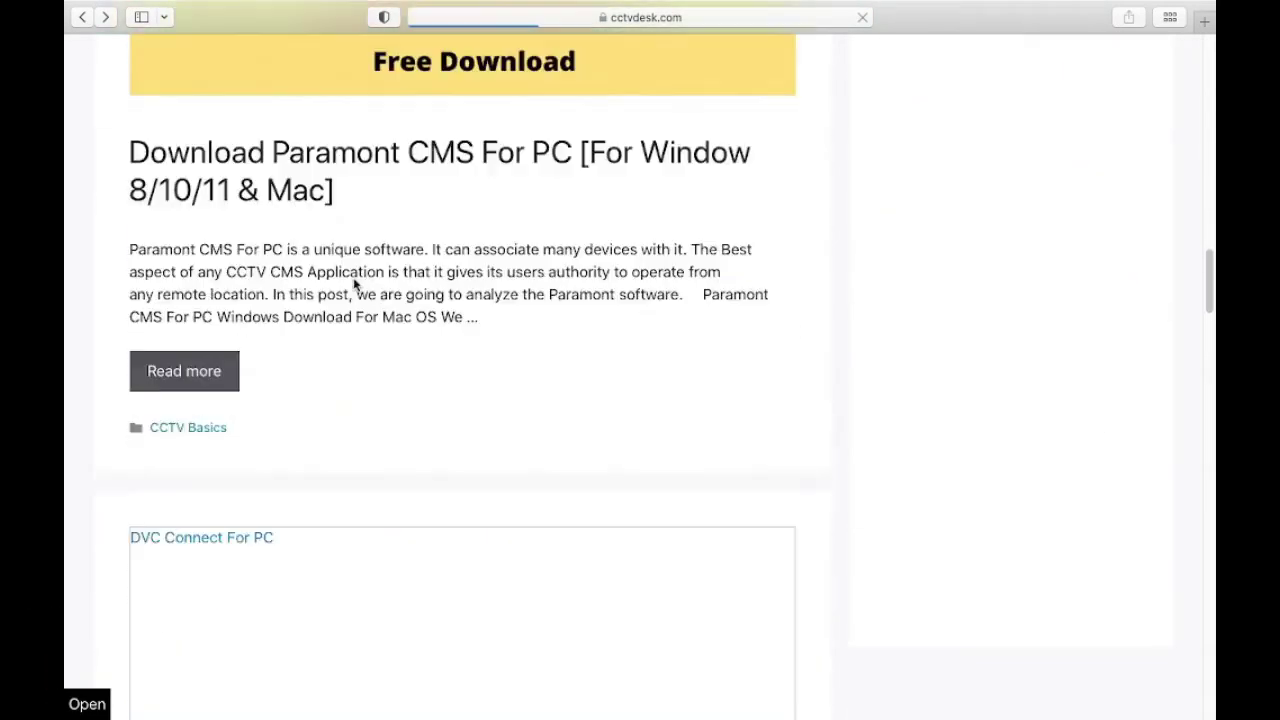
{"action": "scroll", "coordinate": [354, 285], "scroll_direction": "down", "scroll_amount": 5}
{"action": "scroll", "coordinate": [354, 285], "scroll_direction": "up", "scroll_amount": 20}
Replace the cctvdesk.com search text with 'dmss' and submit the search
{"action": "left_click", "coordinate": [934, 402]}
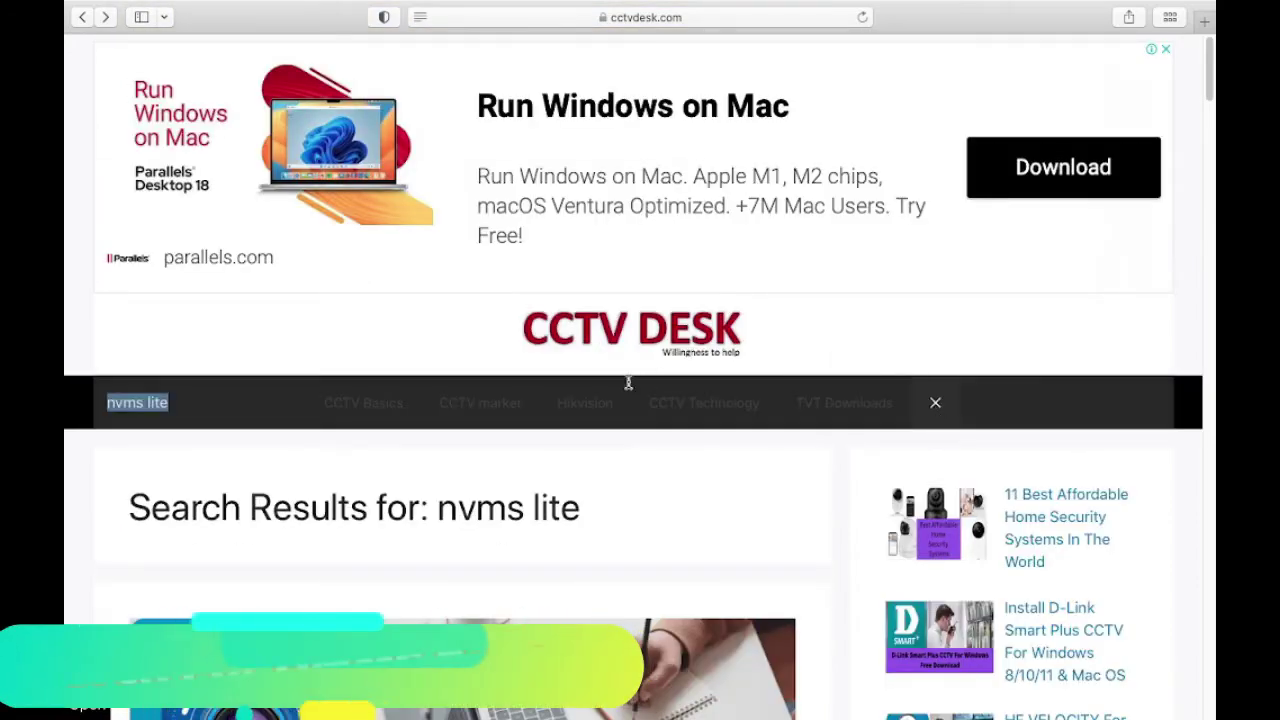
{"action": "key", "text": "BackSpace"}
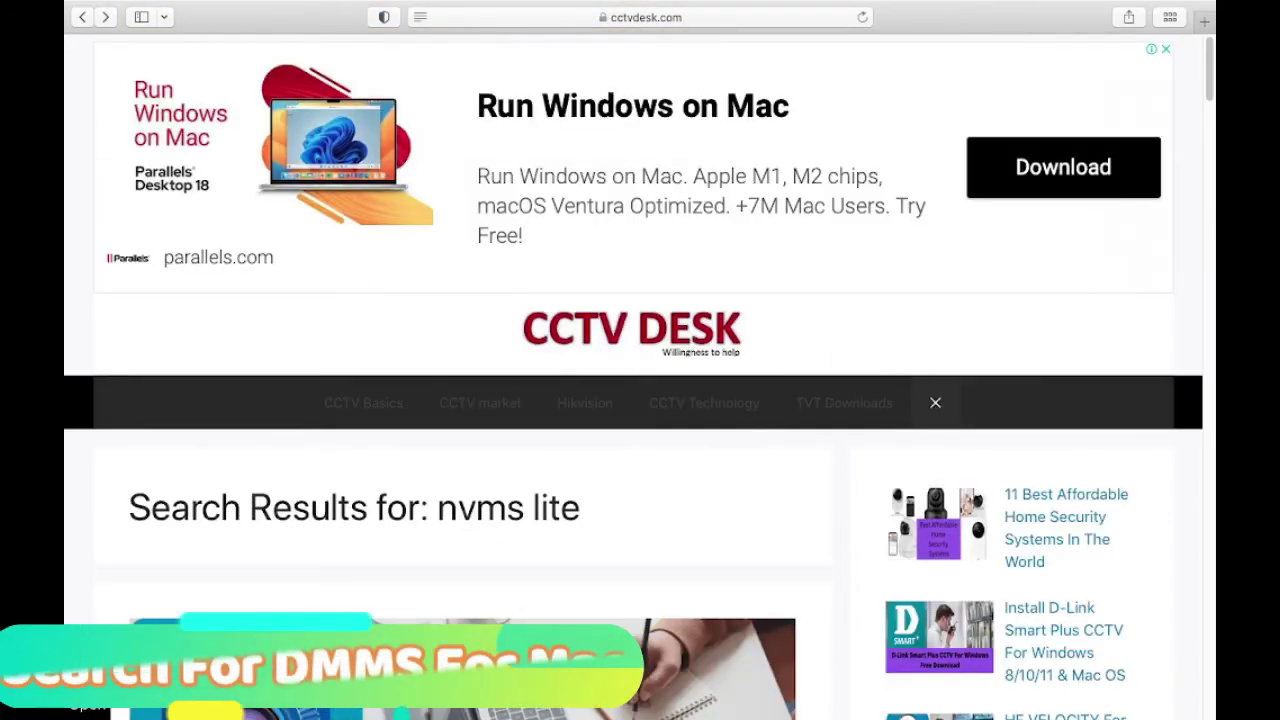
{"action": "type", "text": "dmss"}
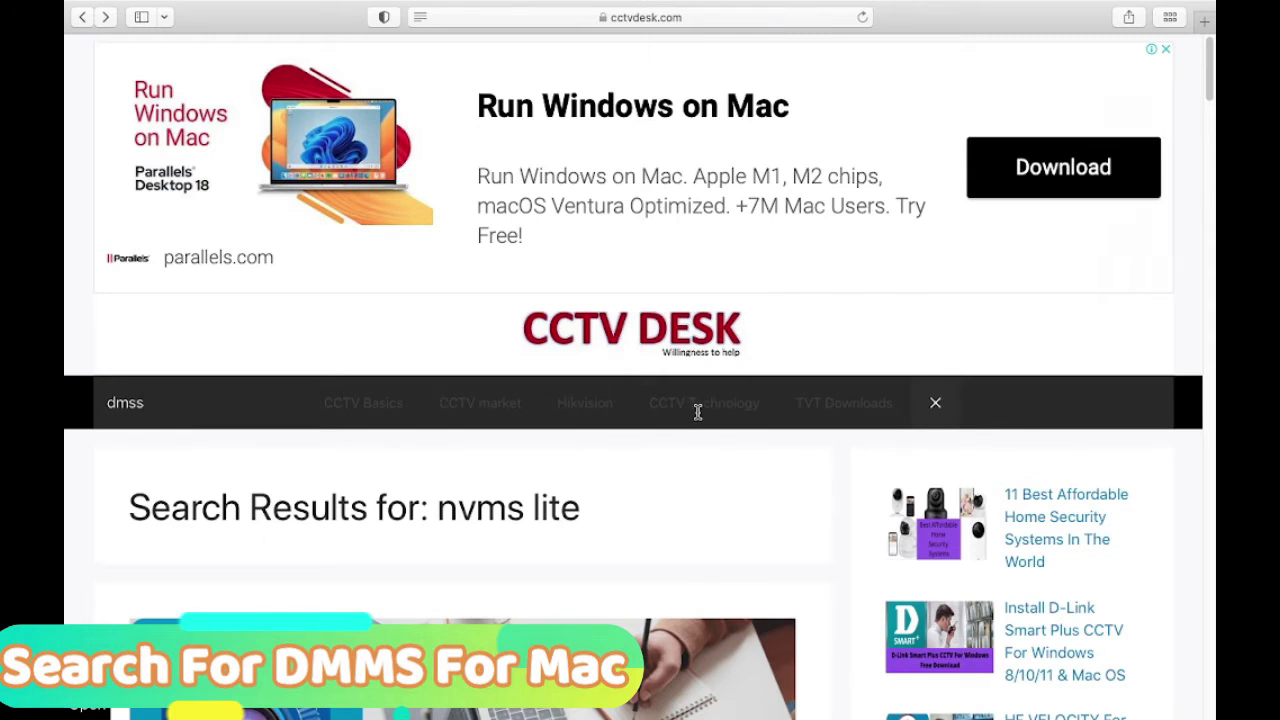
{"action": "key", "text": "Return"}
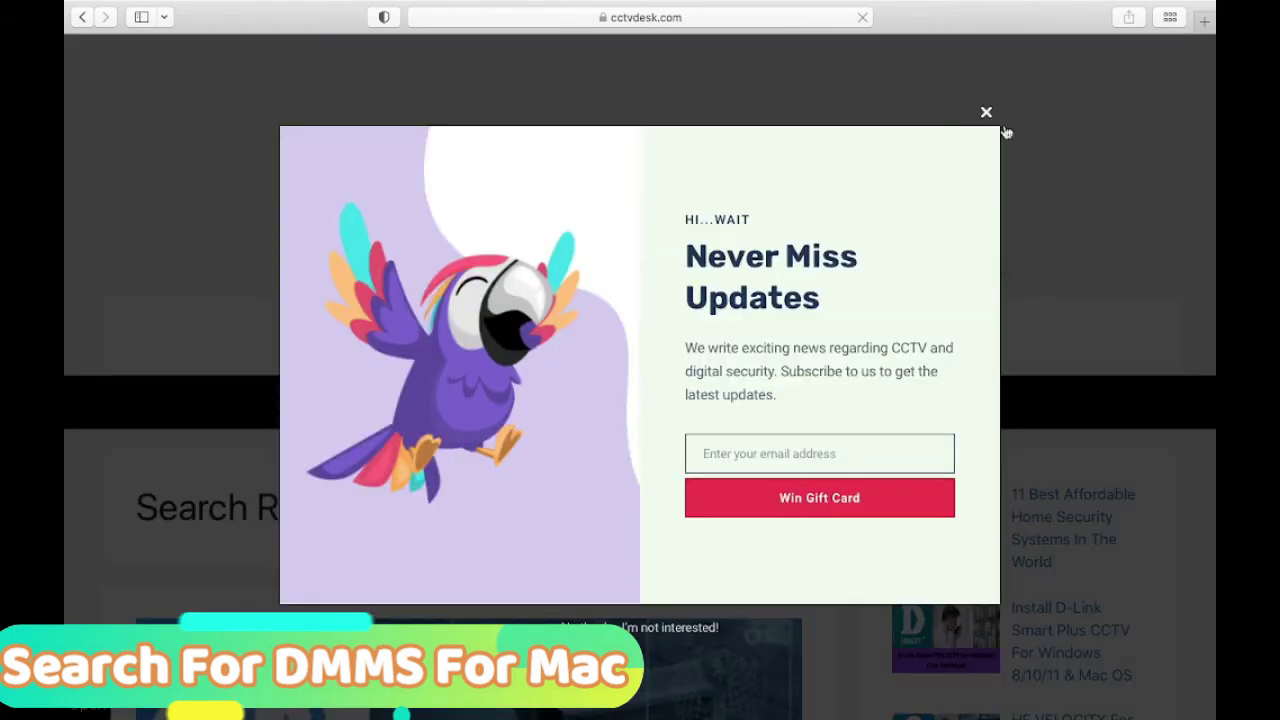
Close the newsletter popup and open the 'Free DMSS for PC' result
{"action": "left_click", "coordinate": [983, 113]}
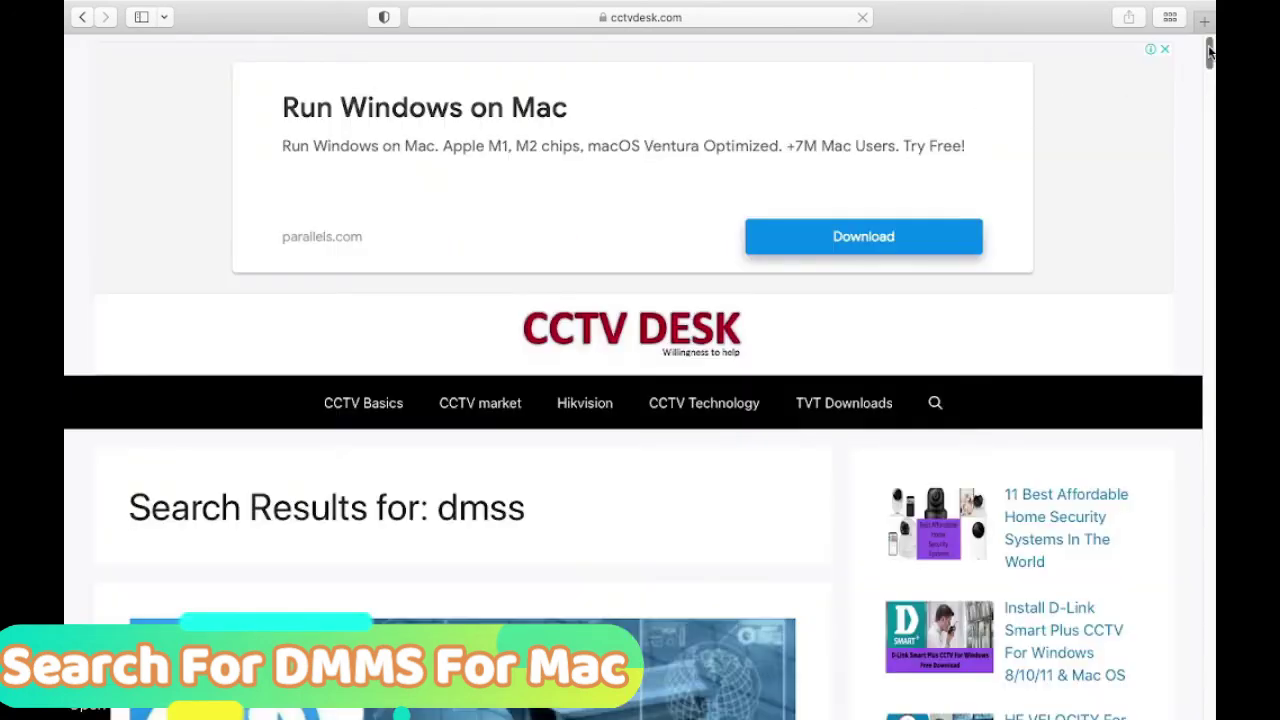
{"action": "left_click_drag", "start_coordinate": [1210, 52], "coordinate": [1210, 92]}
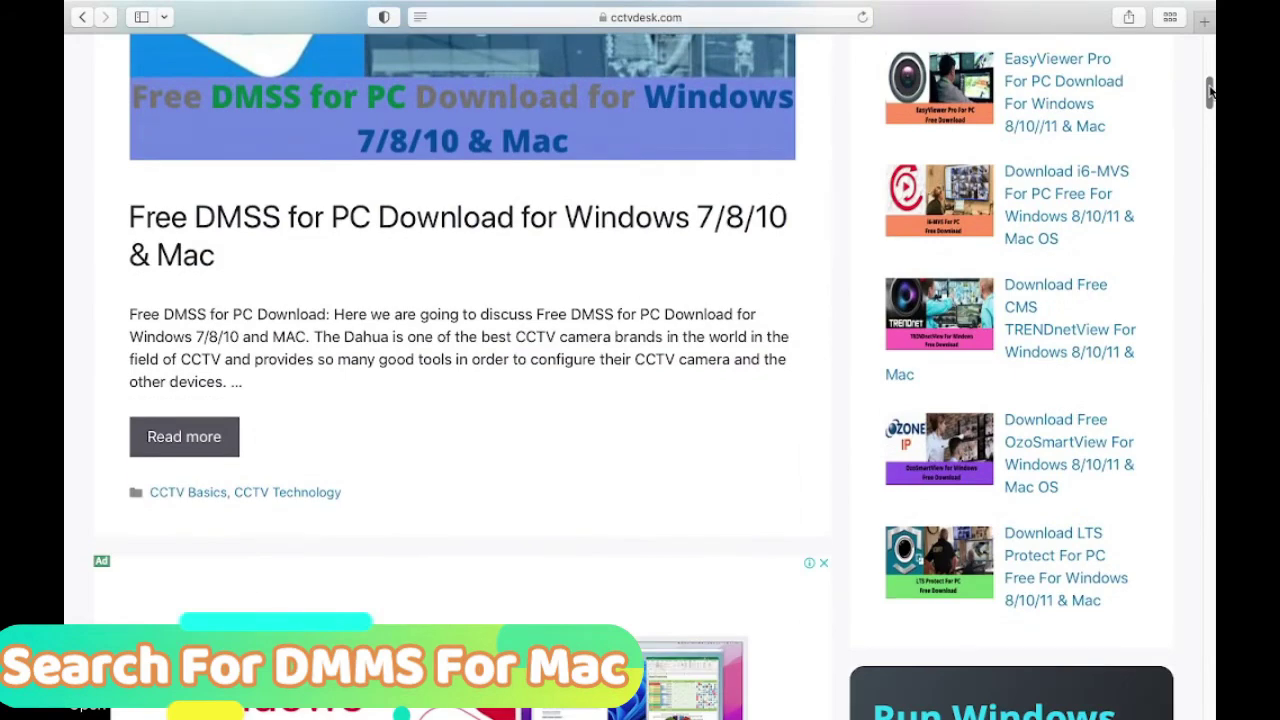
{"action": "left_click", "coordinate": [278, 228]}
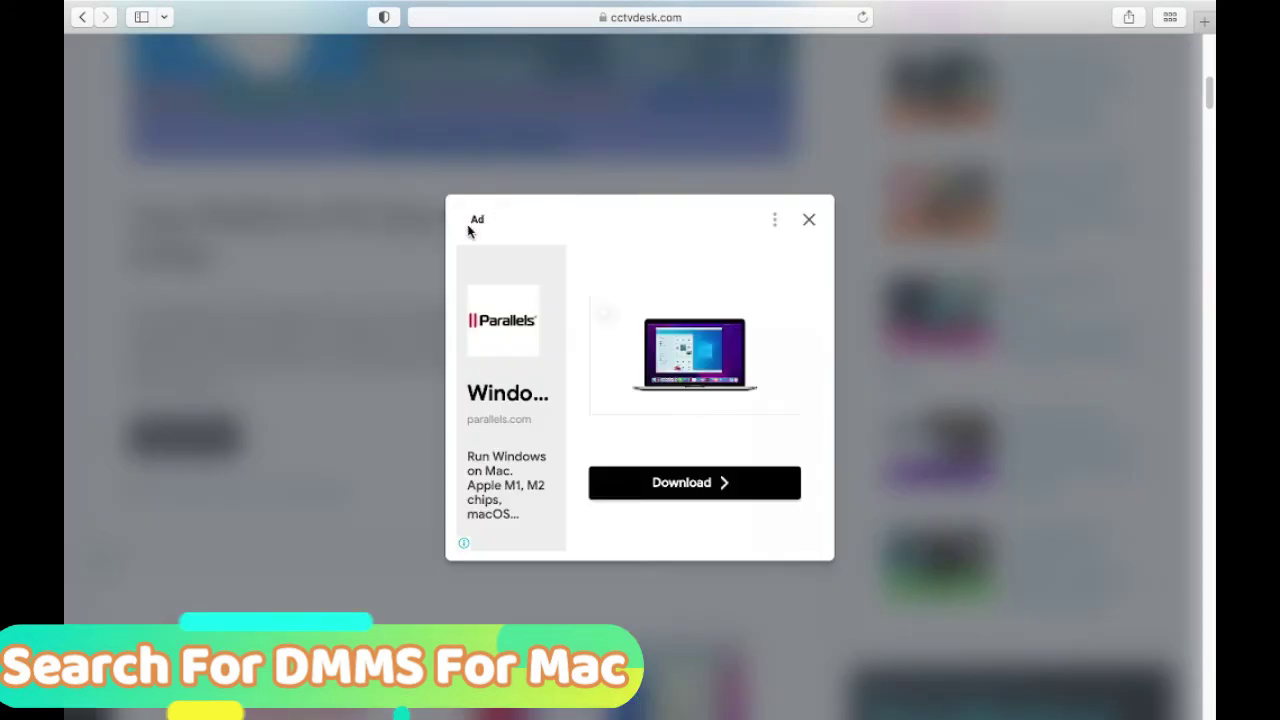
Dismiss the ads and popup, scrolling down to the article's download links
{"action": "left_click", "coordinate": [810, 221]}
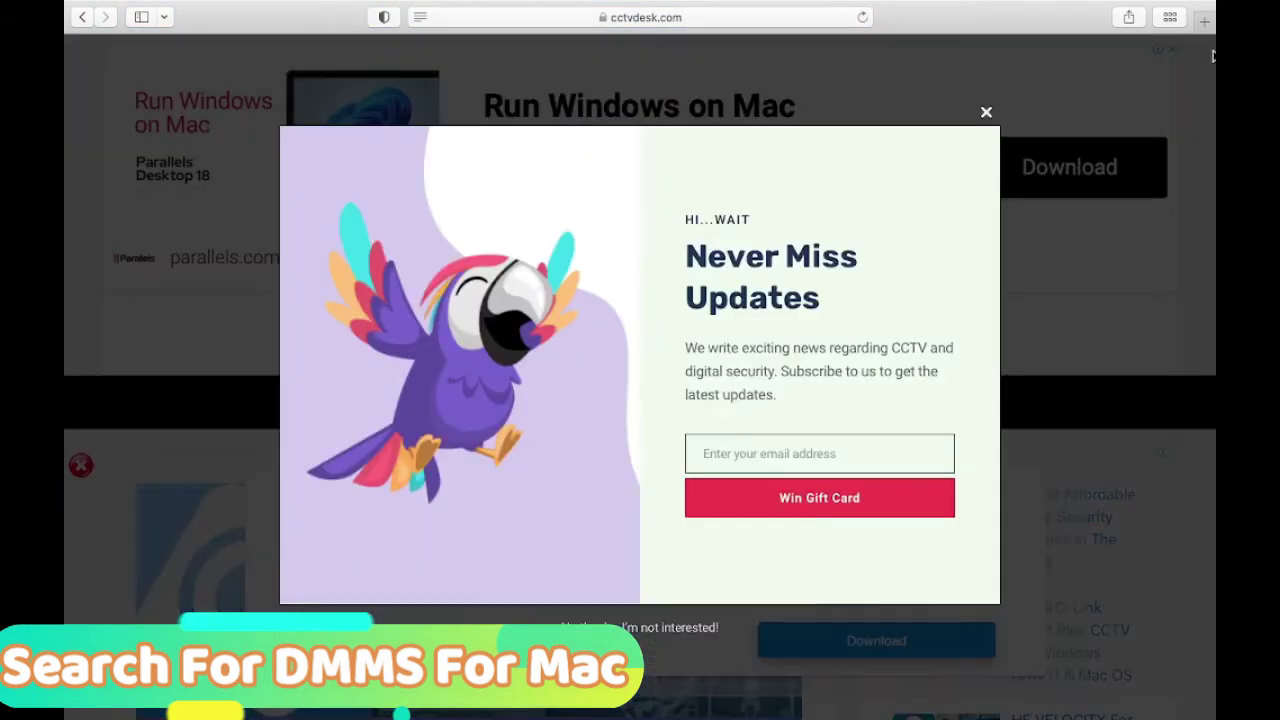
{"action": "left_click", "coordinate": [1047, 120]}
{"action": "left_click_drag", "start_coordinate": [1210, 57], "coordinate": [1210, 108]}
{"action": "left_click", "coordinate": [79, 465]}
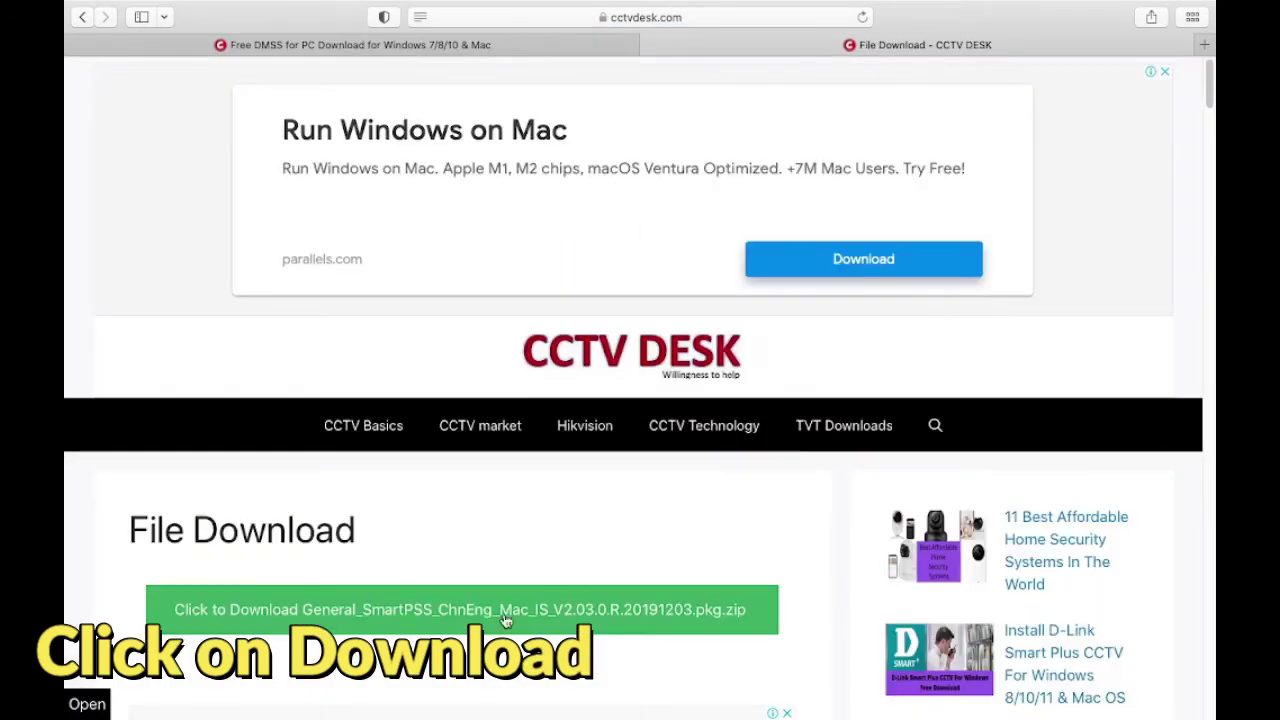
Download the SmartPSS Mac .pkg.zip and watch its progress in Safari's Downloads
{"action": "left_click", "coordinate": [437, 608]}
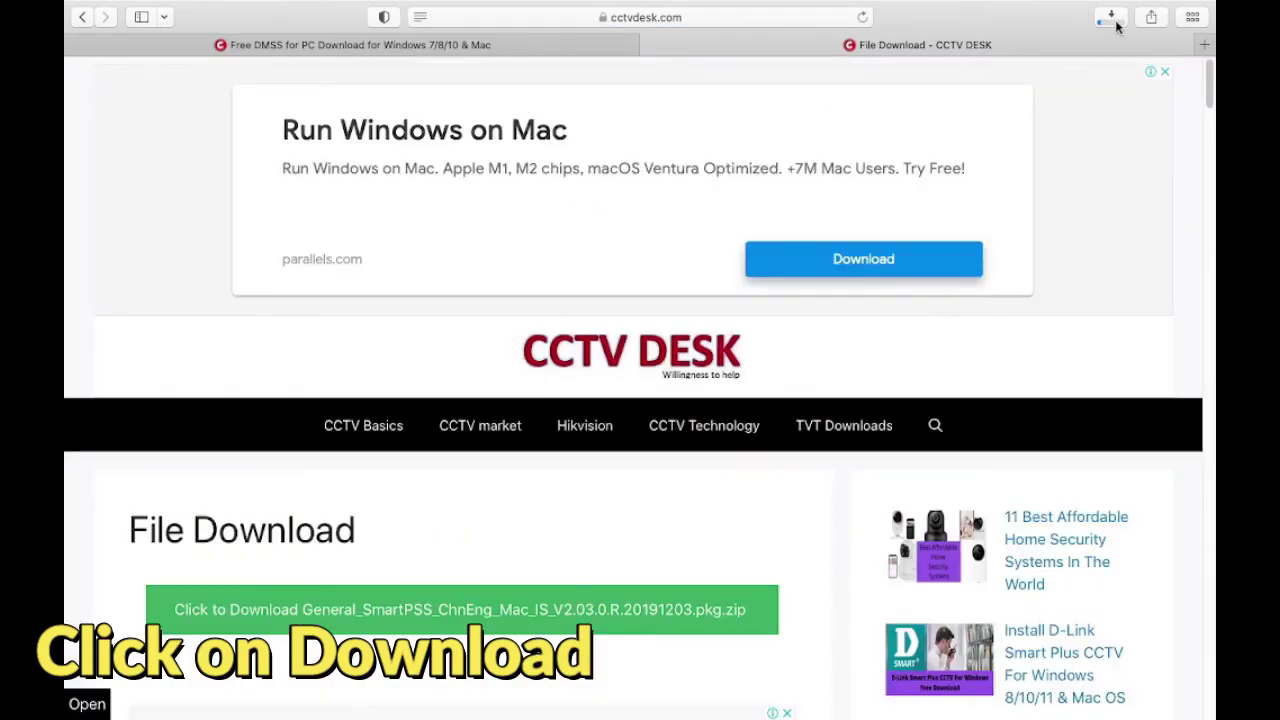
{"action": "left_click", "coordinate": [1111, 17]}
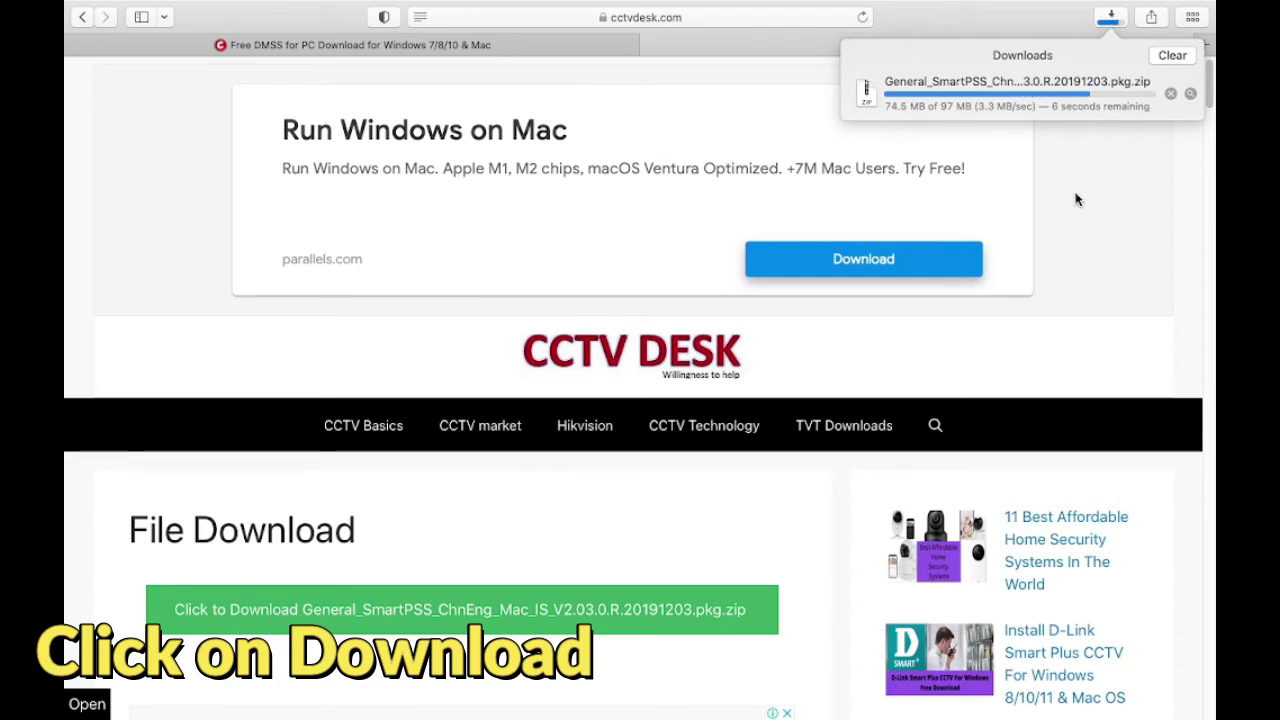
Open the downloaded SmartPSS package from Finder, bypassing the unverified-developer warning
{"action": "left_click", "coordinate": [1191, 95]}
{"action": "right_click", "coordinate": [578, 166]}
{"action": "mouse_move", "coordinate": [630, 192]}
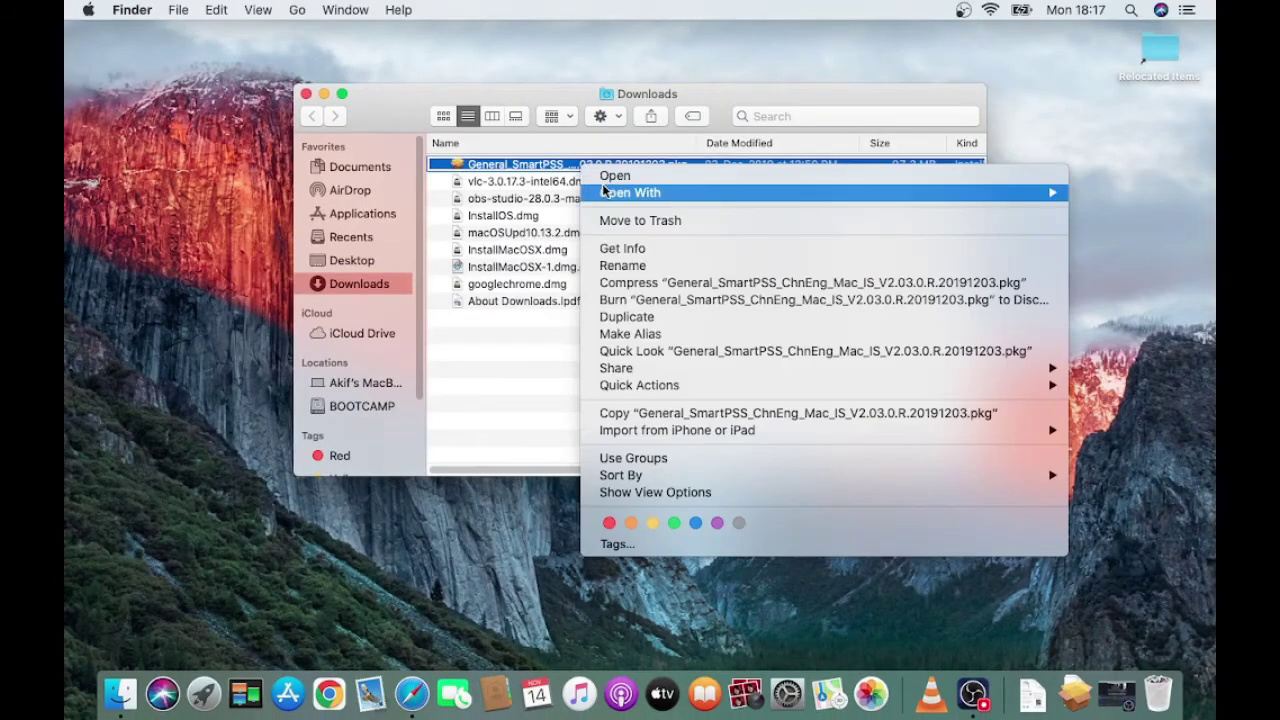
{"action": "left_click", "coordinate": [538, 166]}
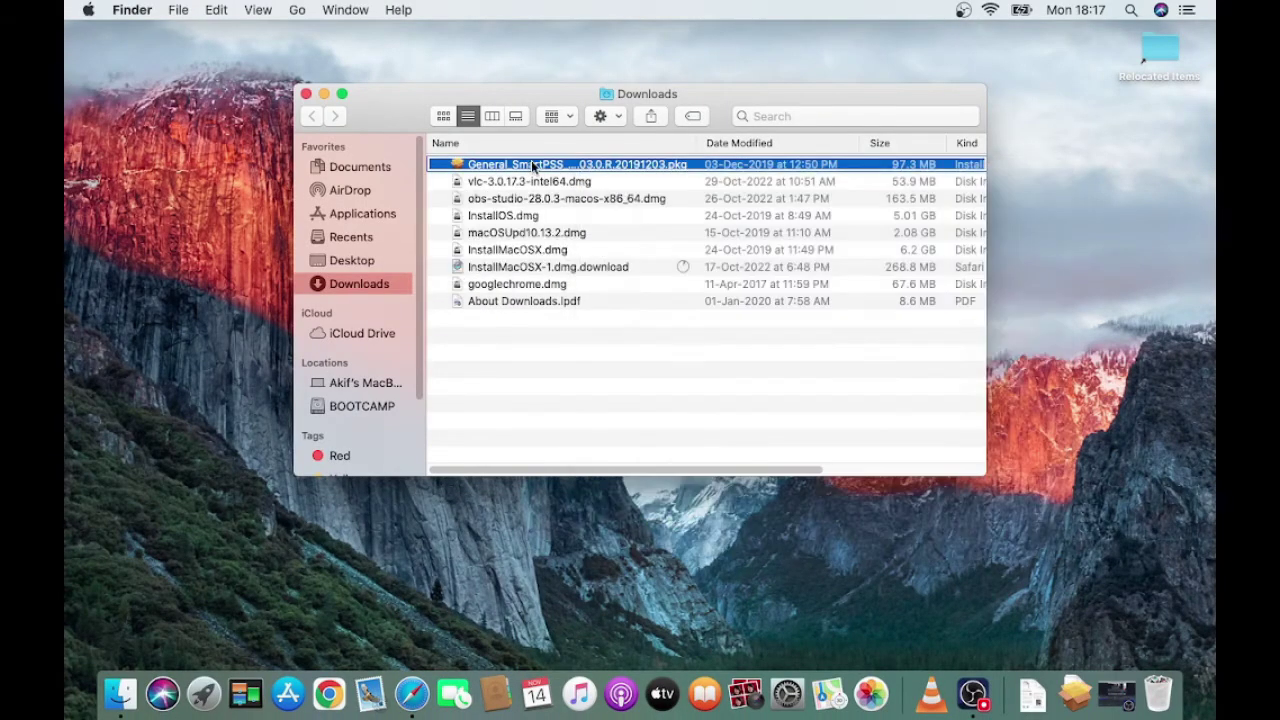
{"action": "right_click", "coordinate": [560, 163]}
{"action": "left_click", "coordinate": [590, 171]}
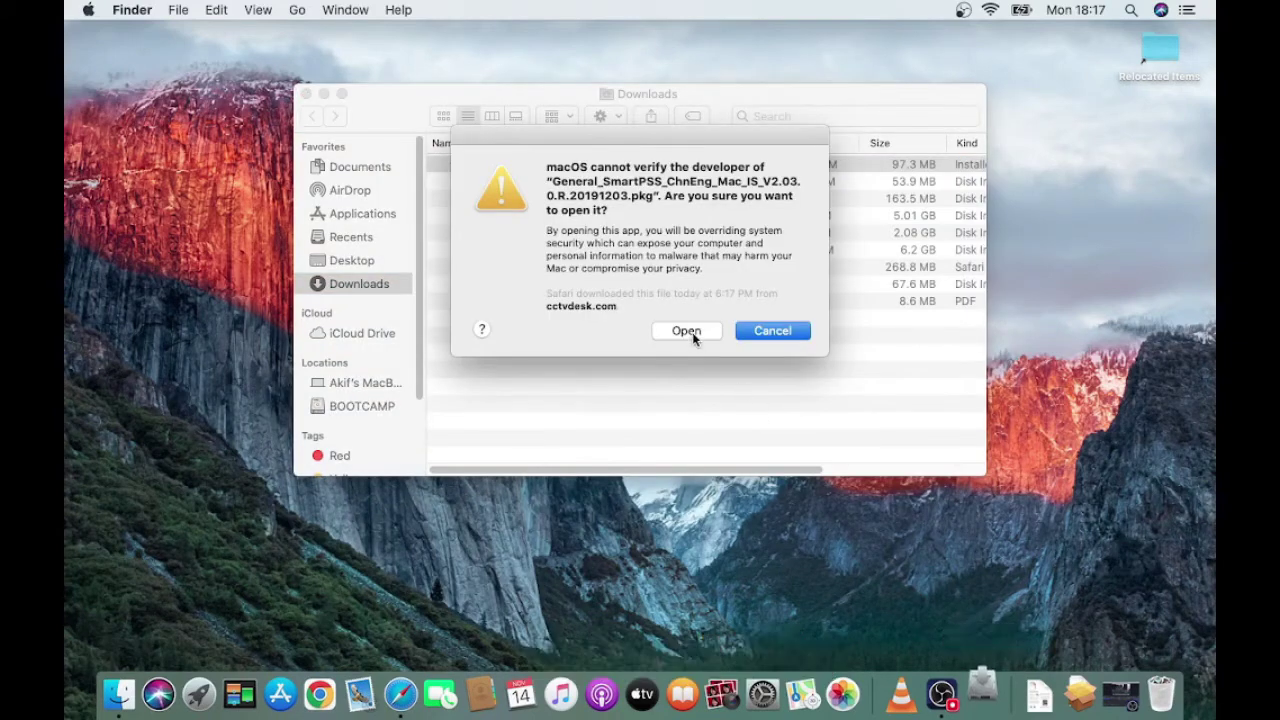
{"action": "left_click", "coordinate": [692, 332]}
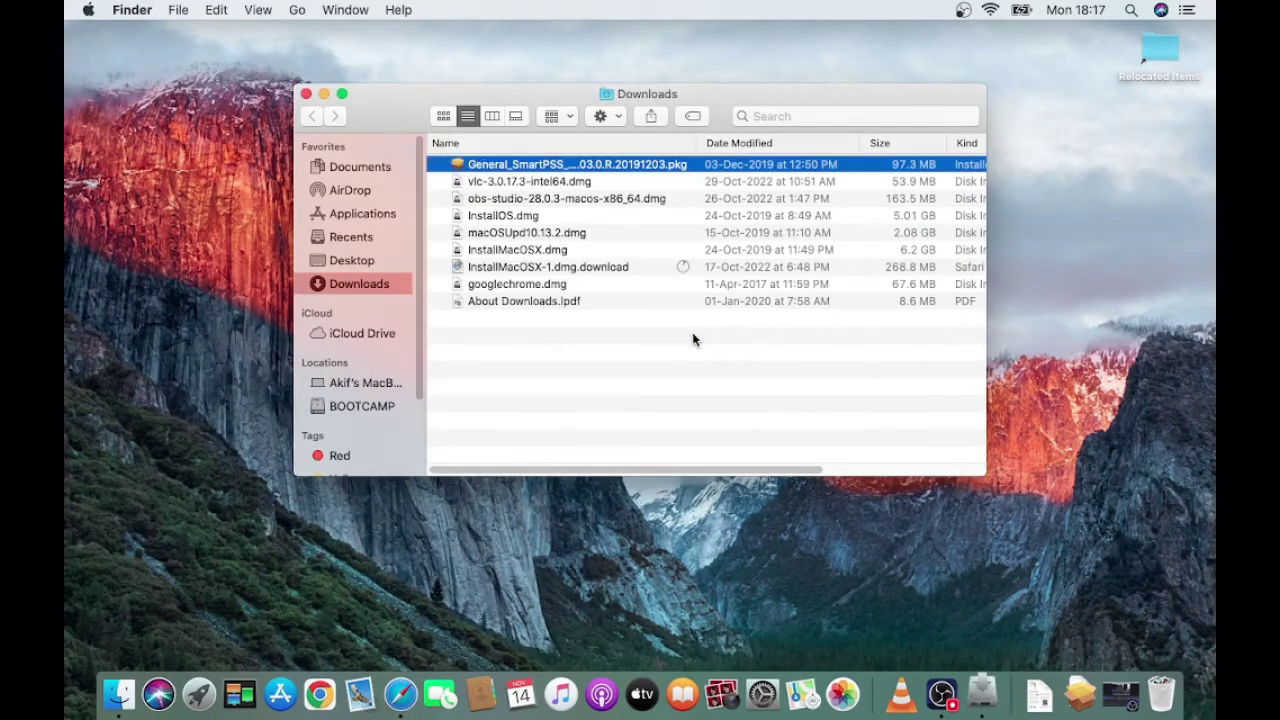
Run the SmartPSS standard install with the account password, then close Installer keeping the package
{"action": "left_click", "coordinate": [982, 693]}
{"action": "left_click", "coordinate": [924, 485]}
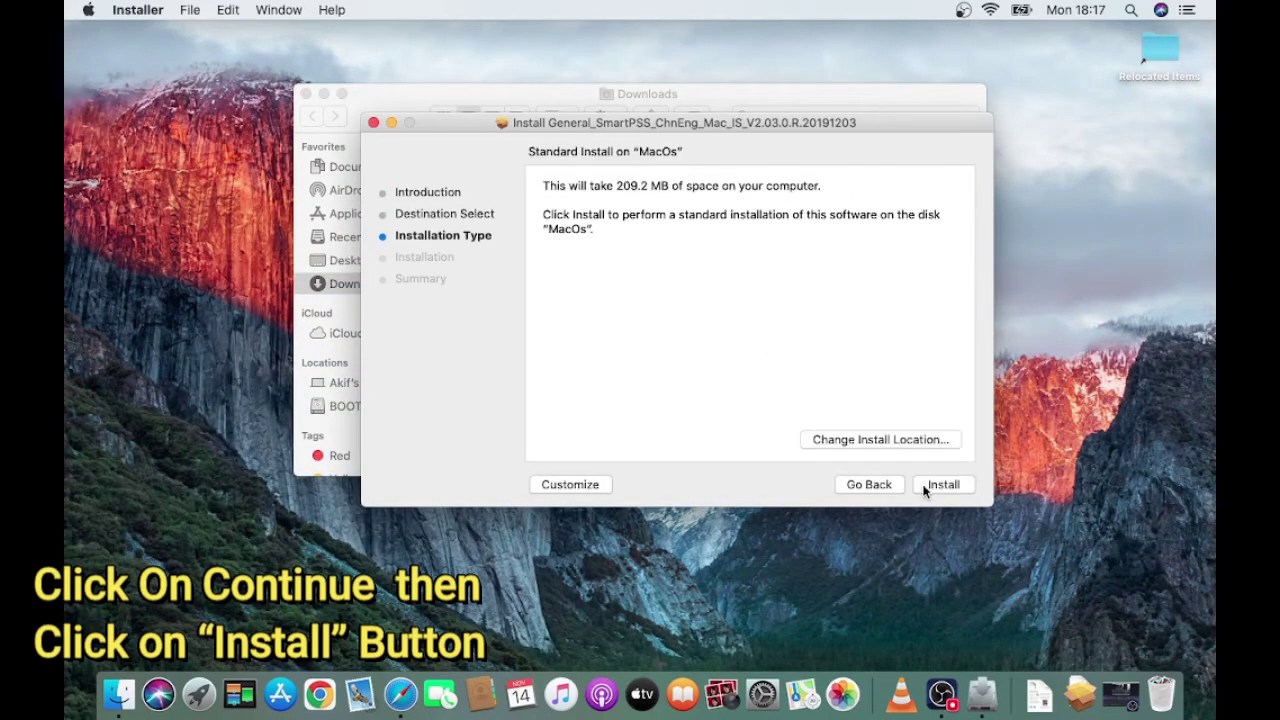
{"action": "left_click", "coordinate": [944, 485]}
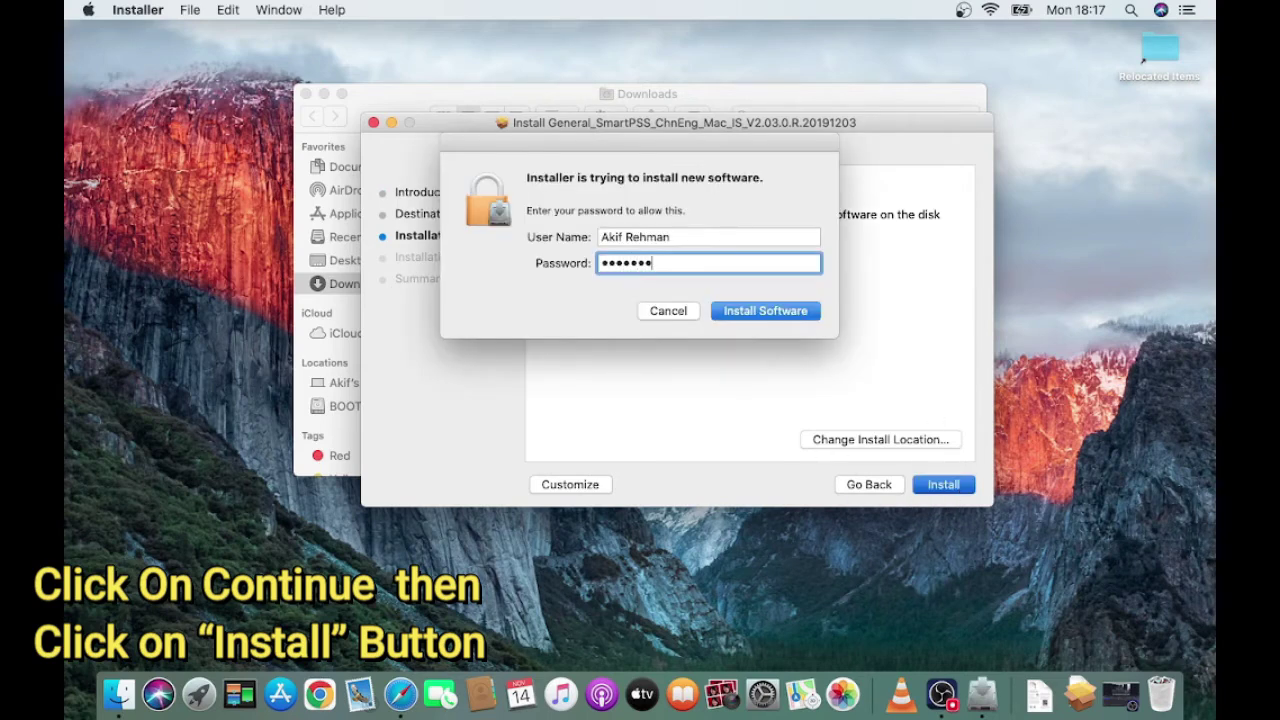
{"action": "key", "text": "Return"}
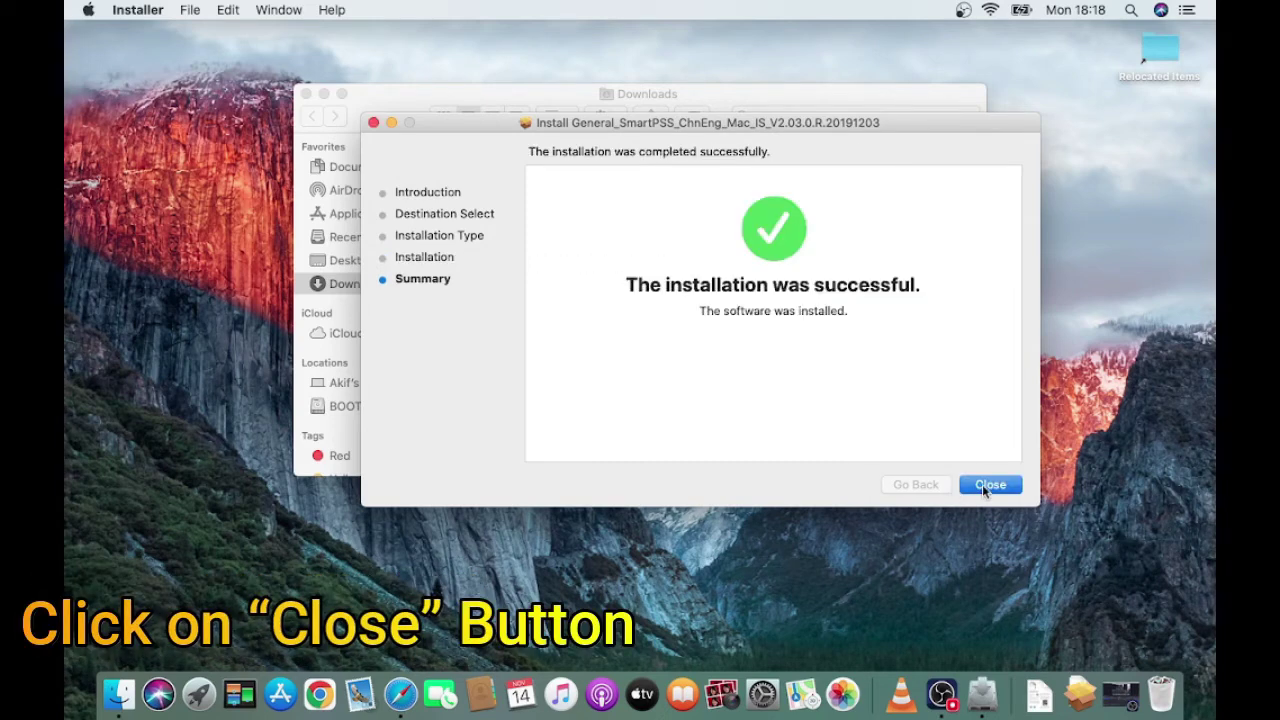
{"action": "left_click", "coordinate": [983, 487]}
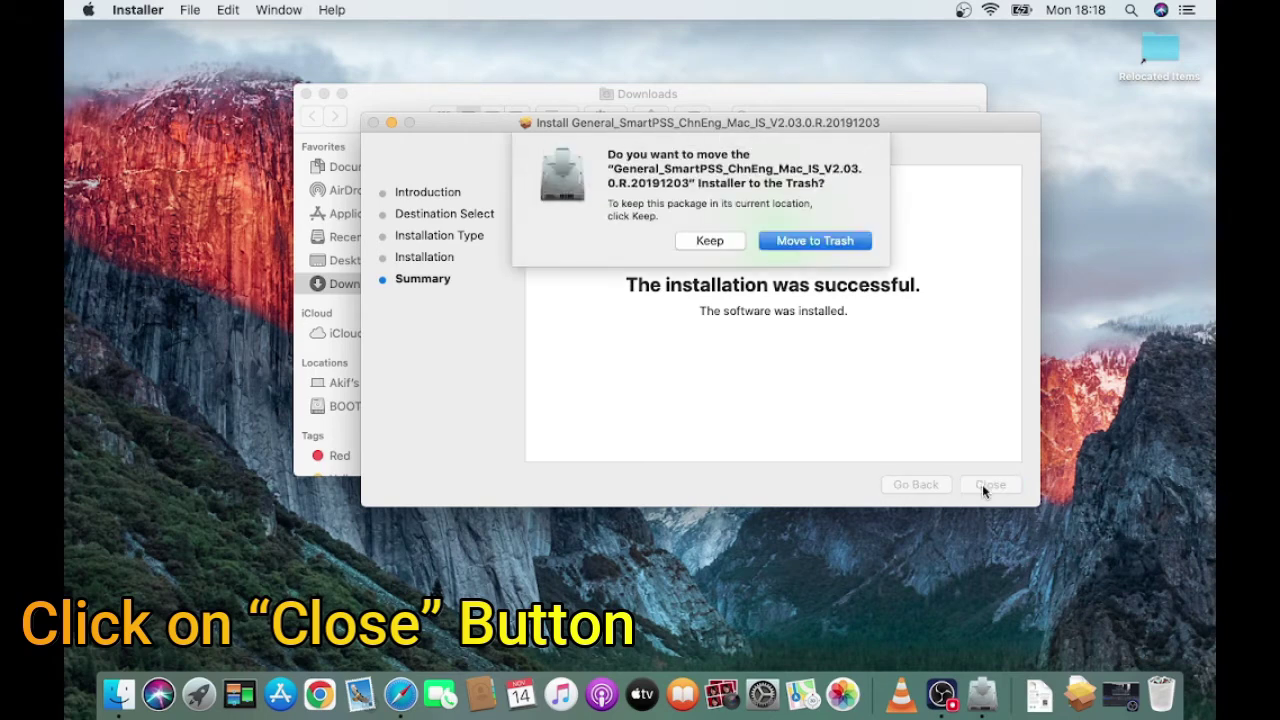
{"action": "left_click", "coordinate": [705, 241]}
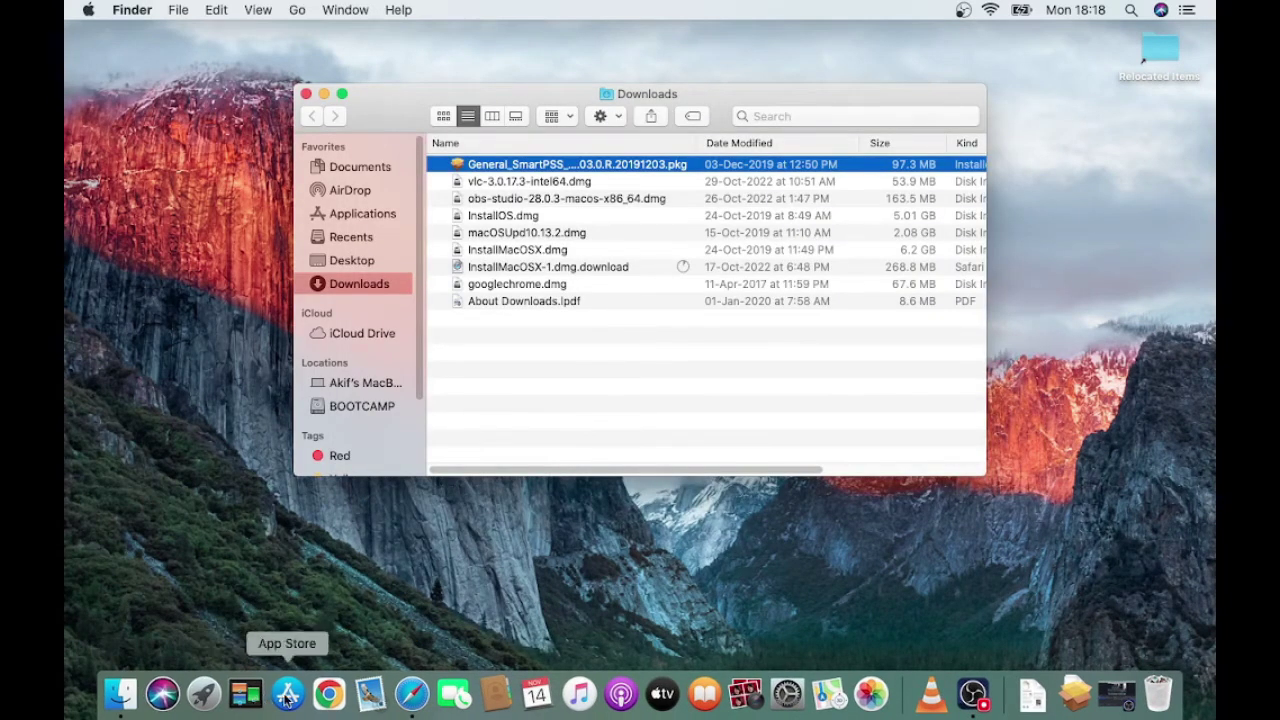
Launch SmartPSS and set a confirmed admin password with Auto Login enabled
{"action": "left_click", "coordinate": [204, 693]}
{"action": "left_click", "coordinate": [495, 558]}
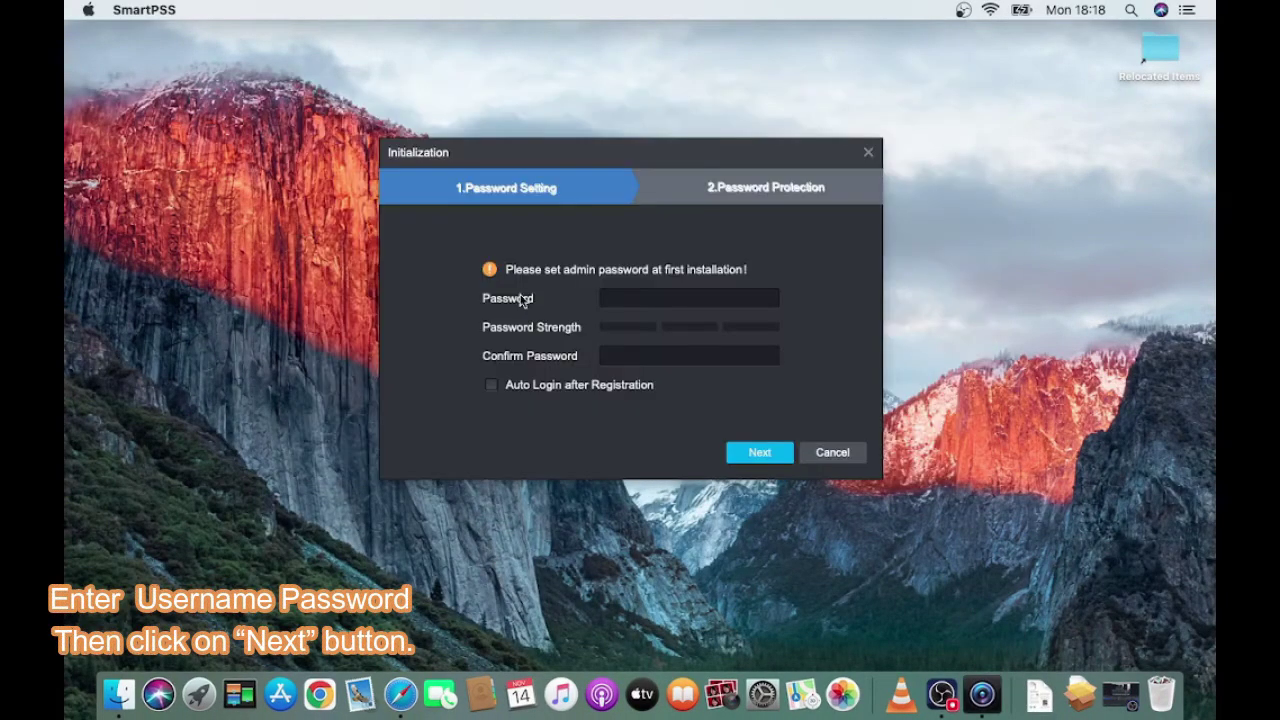
{"action": "left_click", "coordinate": [645, 305]}
{"action": "type", "text": "aaaaaa"}
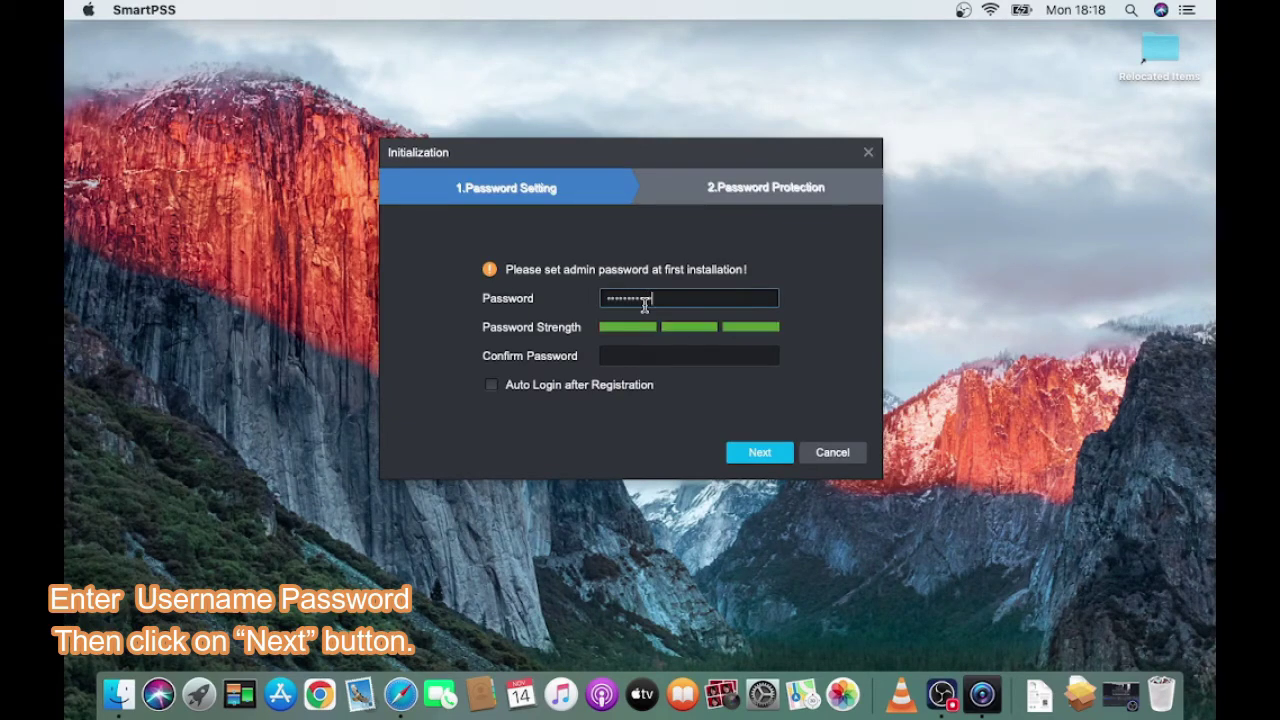
{"action": "key", "text": "Tab"}
{"action": "type", "text": "aaaaaaaaaa"}
{"action": "left_click", "coordinate": [491, 385]}
{"action": "left_click", "coordinate": [760, 452]}
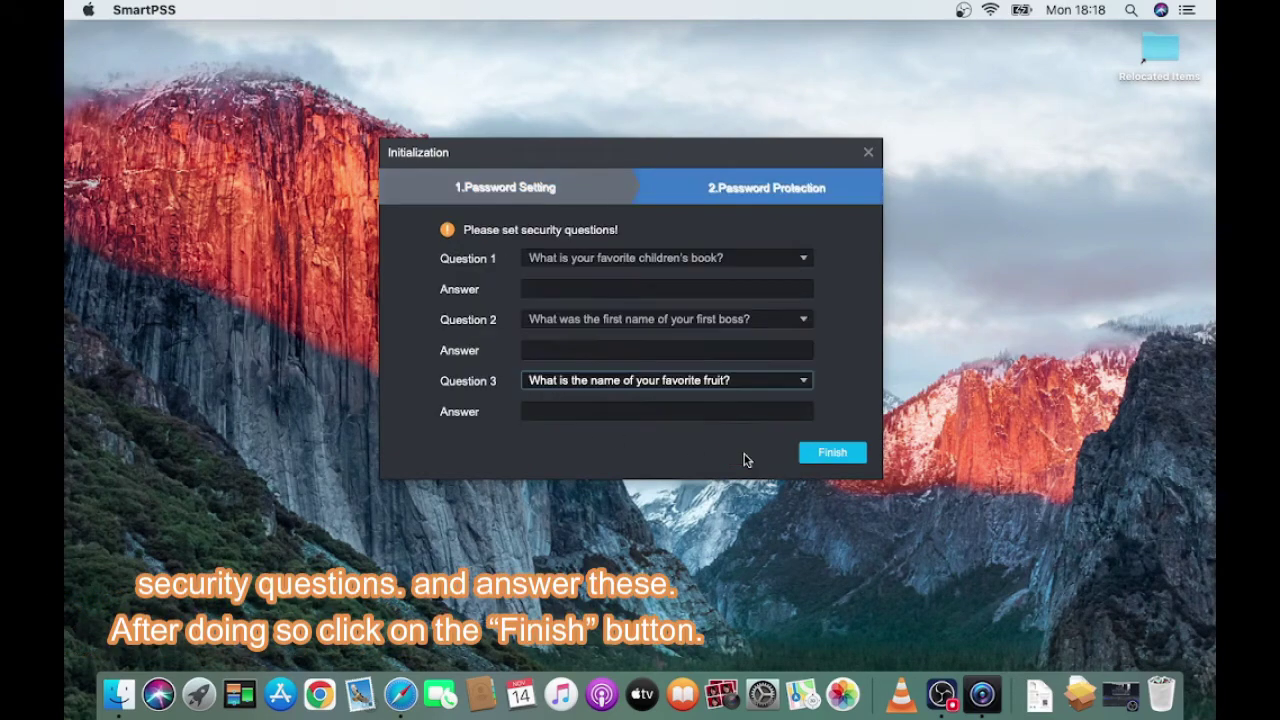
Answer the three security questions and finish SmartPSS initialization
{"action": "left_click", "coordinate": [611, 290]}
{"action": "type", "text": "f"}
{"action": "left_click", "coordinate": [569, 348]}
{"action": "type", "text": "g"}
{"action": "left_click", "coordinate": [559, 411]}
{"action": "left_click", "coordinate": [826, 452]}
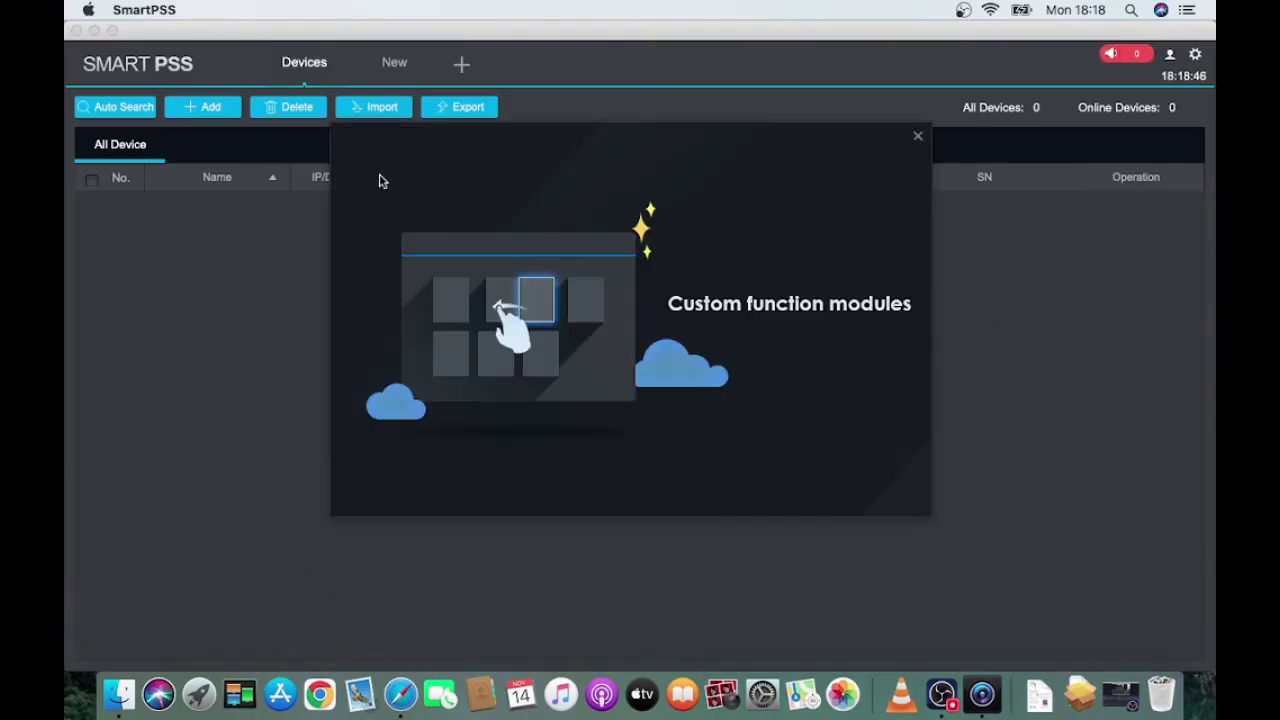
Dismiss the tour and manually add 'TestNVR' at 192.168.2.100 with its login credentials
{"action": "left_click", "coordinate": [919, 140]}
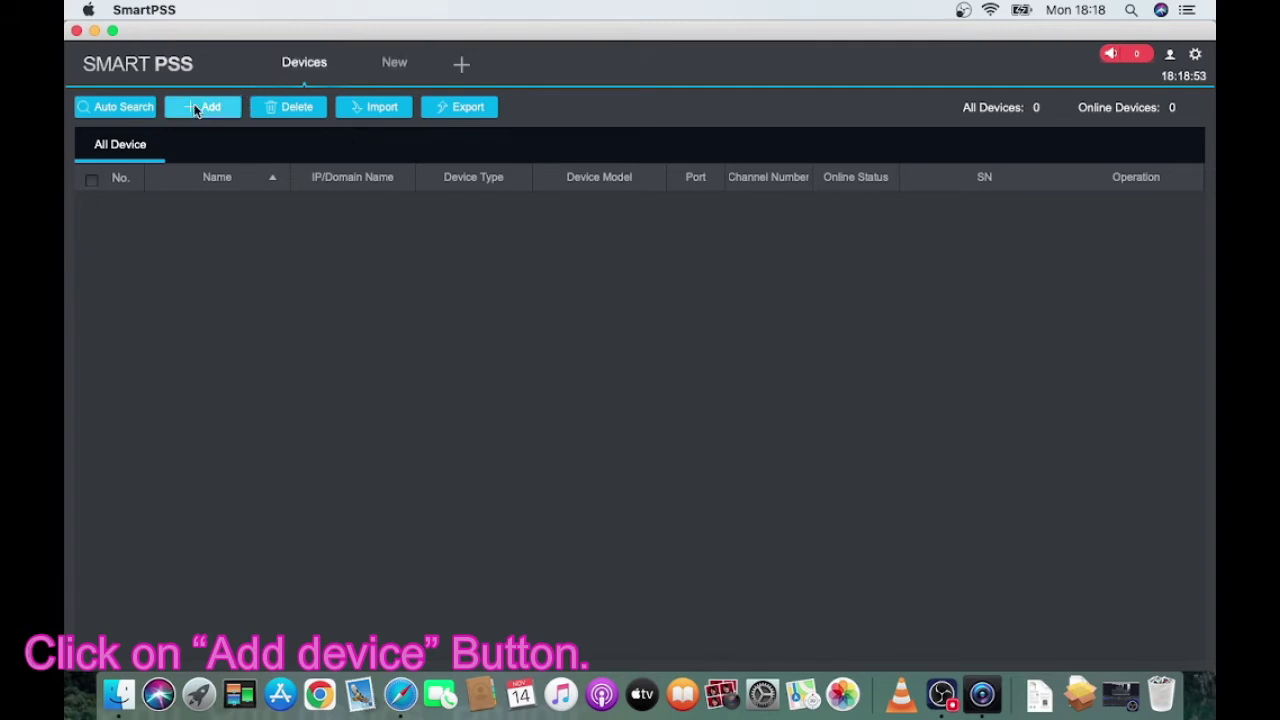
{"action": "left_click", "coordinate": [197, 110]}
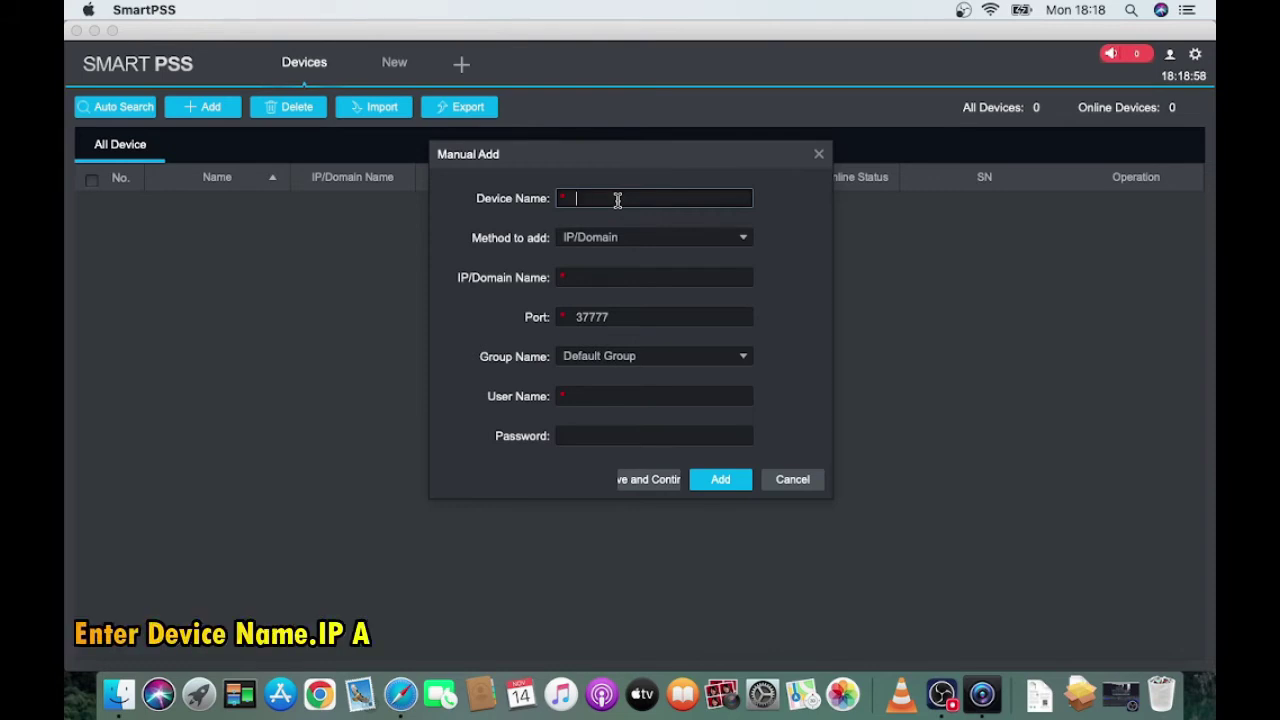
{"action": "type", "text": "TestNVR"}
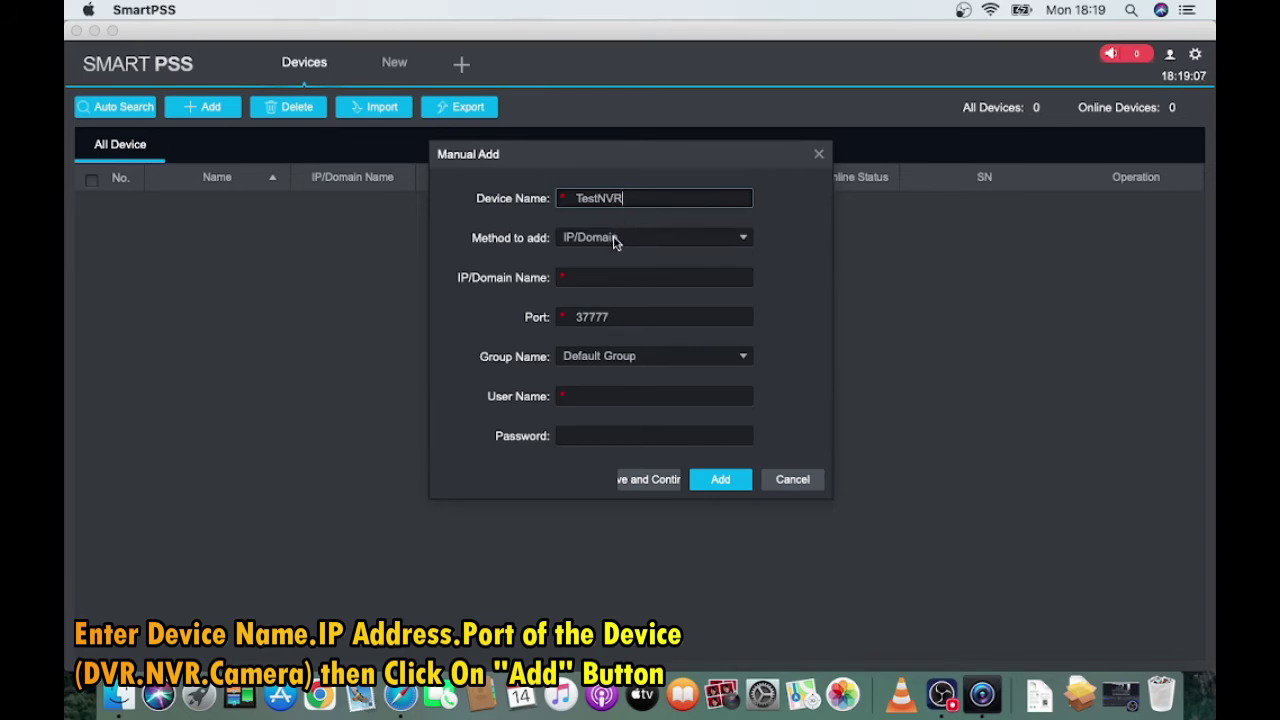
{"action": "left_click", "coordinate": [614, 240]}
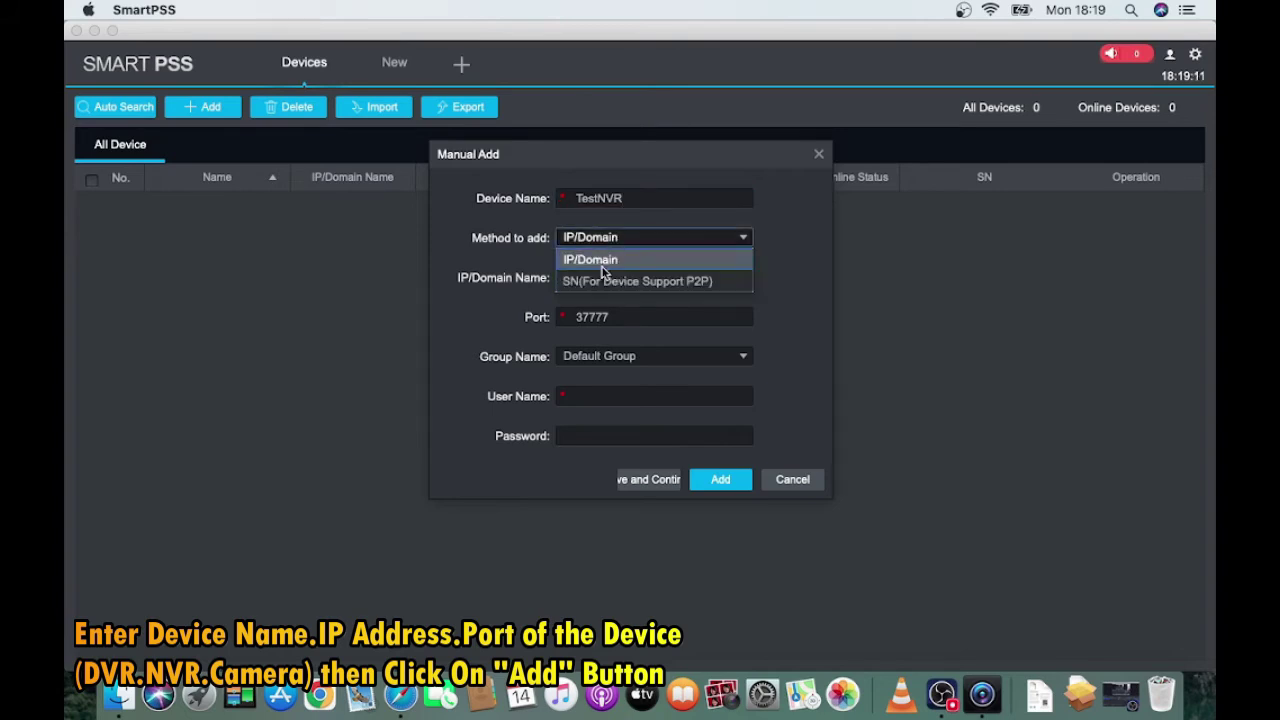
{"action": "left_click", "coordinate": [602, 262]}
{"action": "left_click", "coordinate": [595, 277]}
{"action": "type", "text": "192.168.2."}
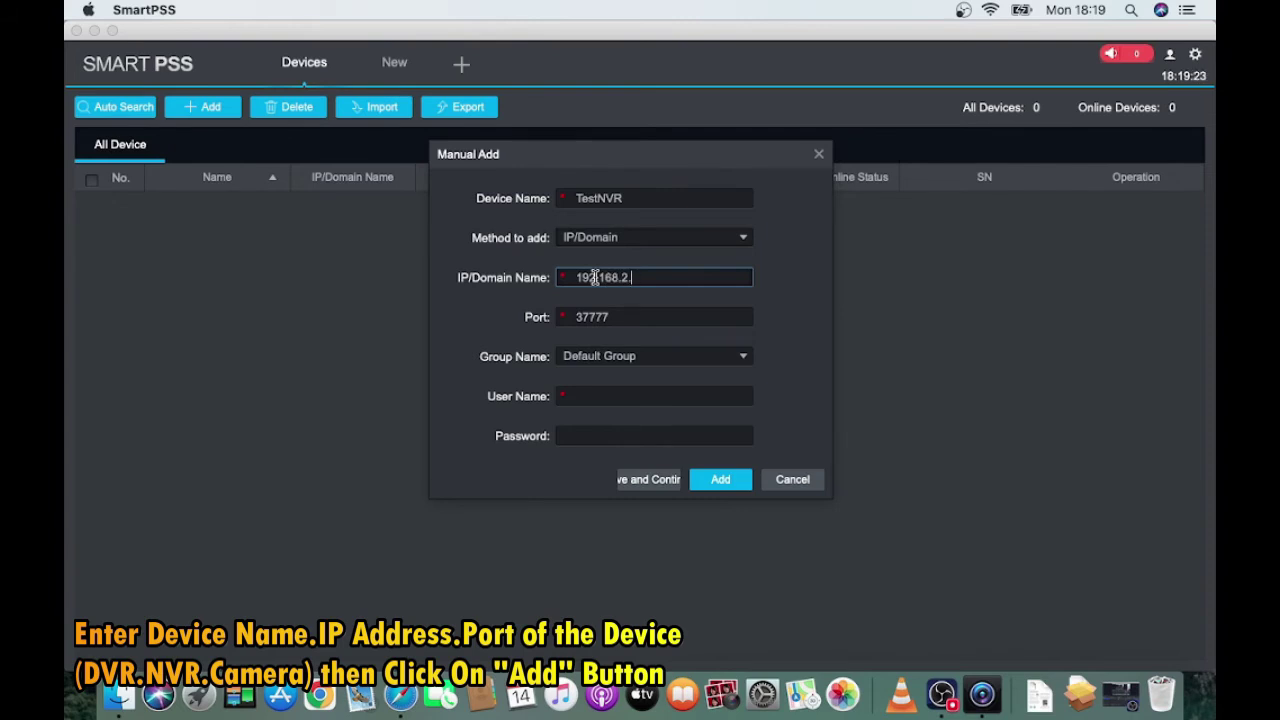
{"action": "type", "text": "100"}
{"action": "left_click", "coordinate": [586, 400]}
{"action": "type", "text": "n"}
{"action": "key", "text": "Tab"}
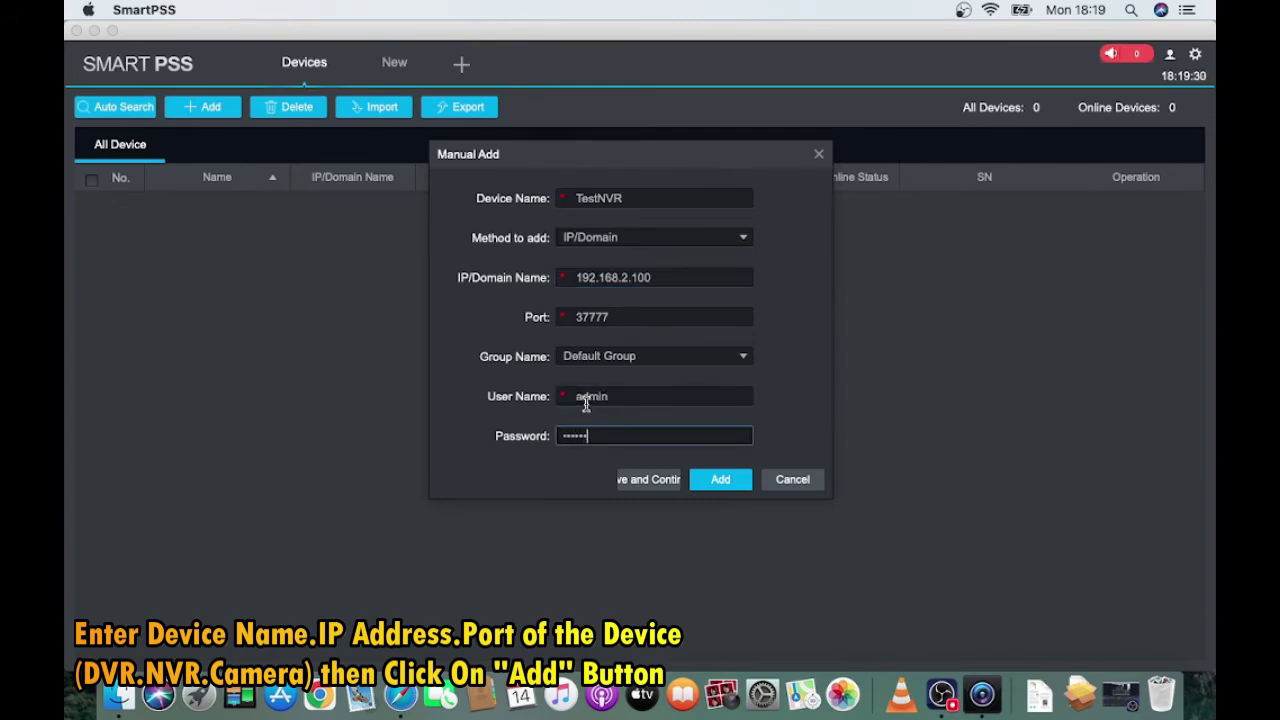
{"action": "left_click", "coordinate": [736, 488]}
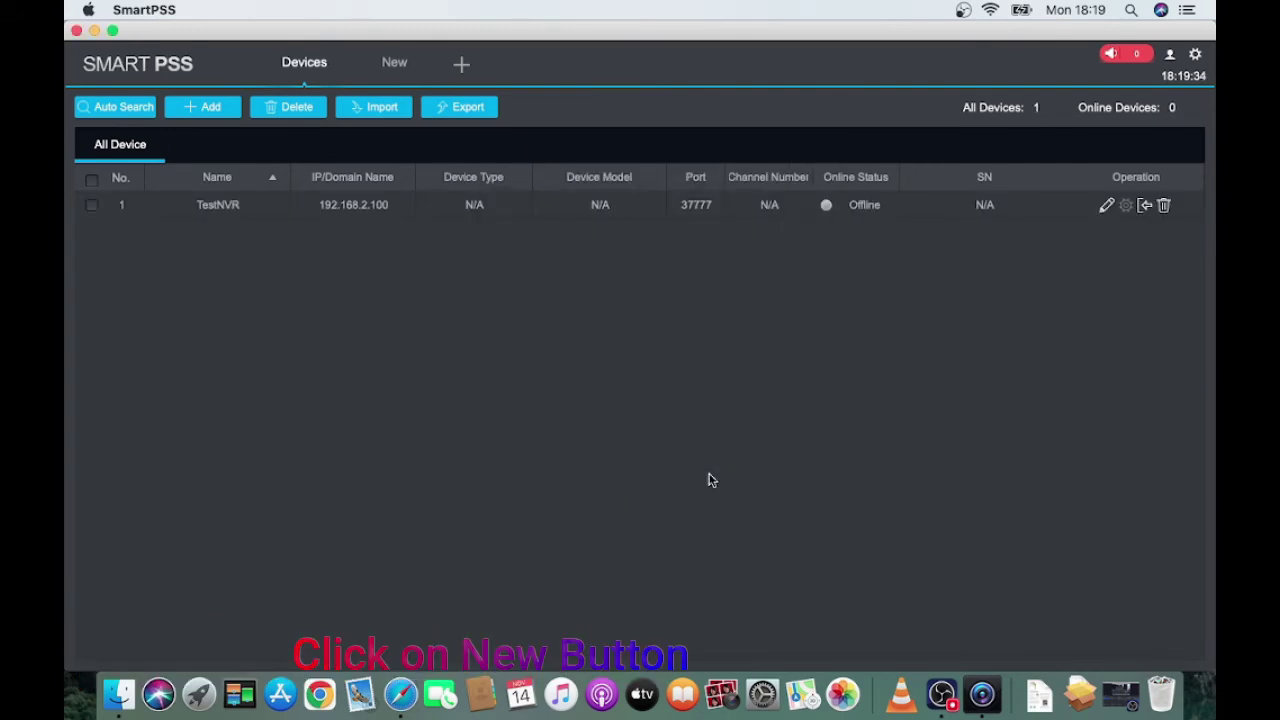
Open Live View in a new tab and log in to TestNVR from the device tree
{"action": "left_click", "coordinate": [394, 63]}
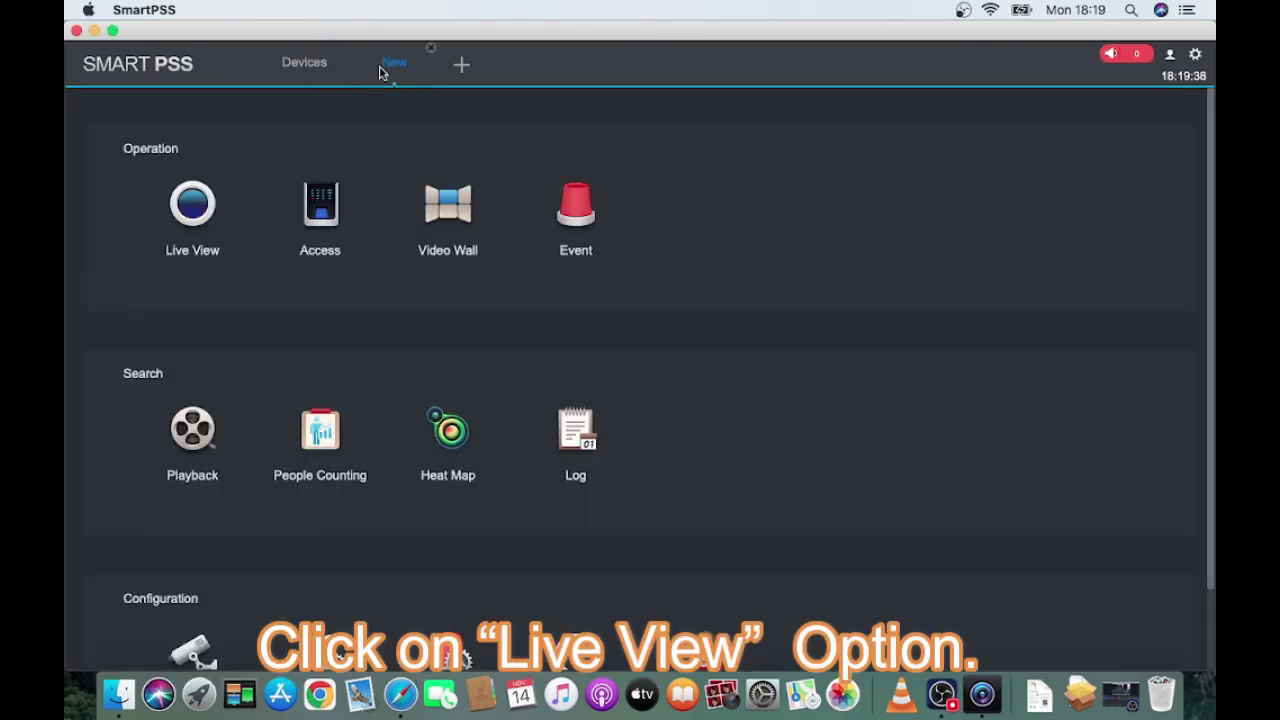
{"action": "left_click", "coordinate": [203, 220]}
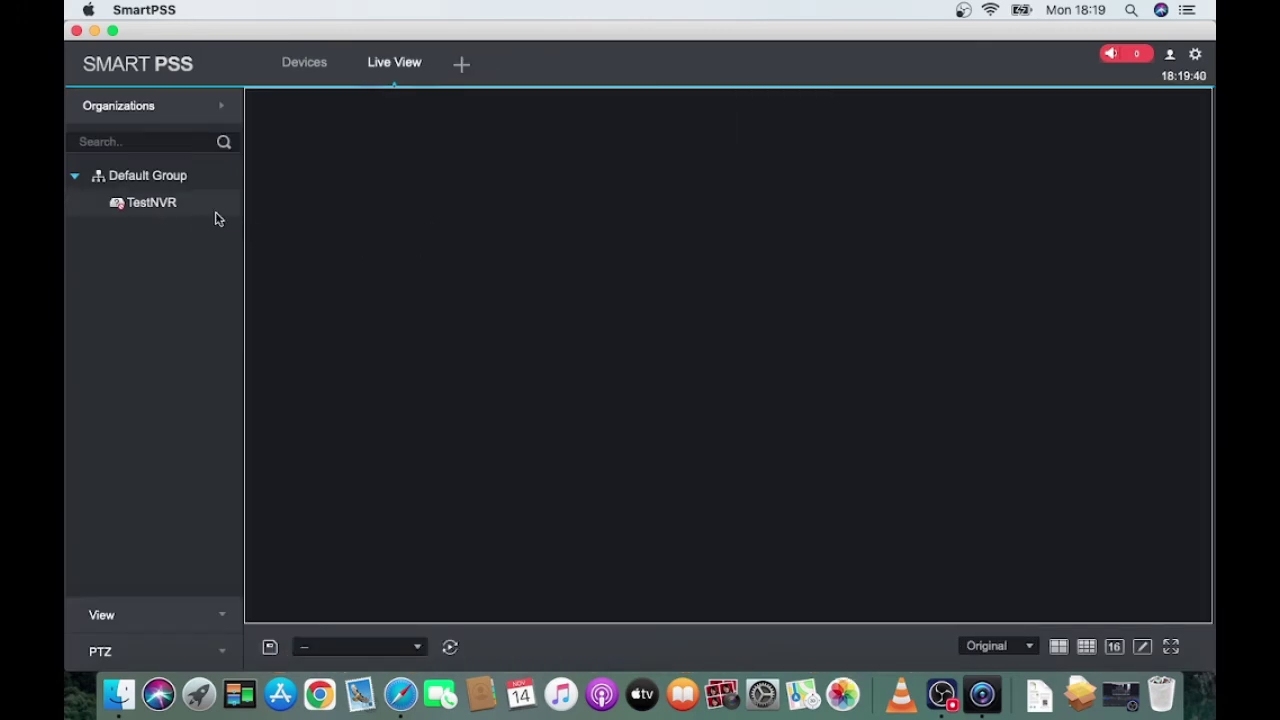
{"action": "right_click", "coordinate": [152, 206]}
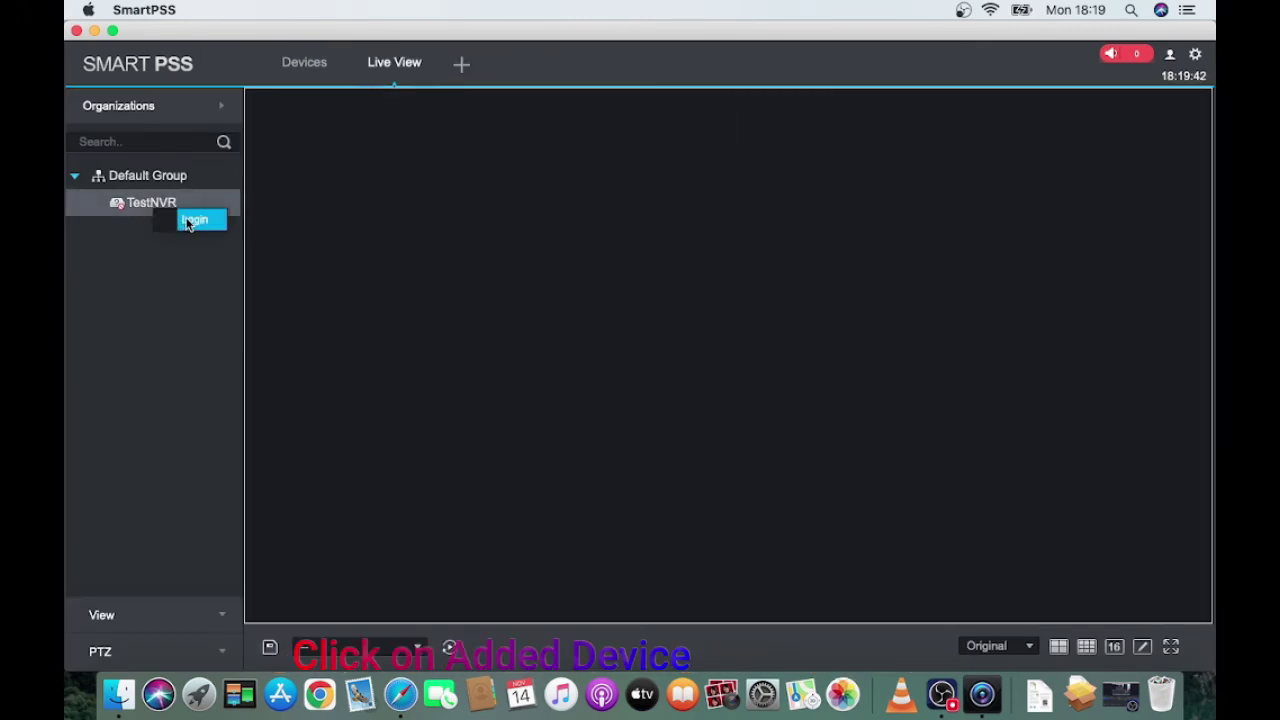
{"action": "left_click", "coordinate": [192, 221]}
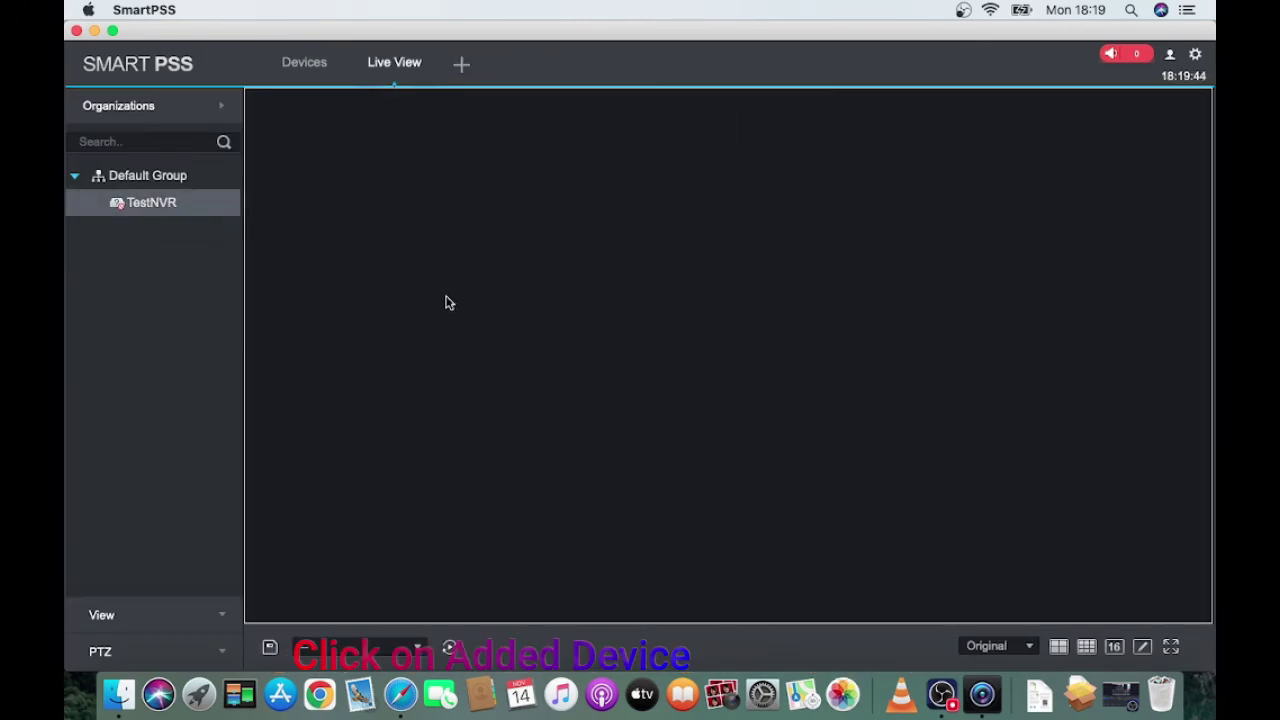